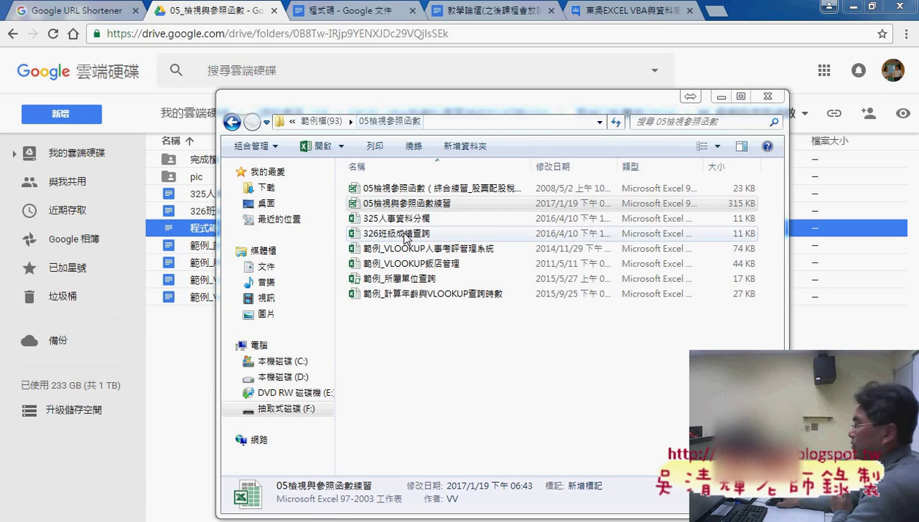
Step: Select the 範例_計算年齡與VLOOKUP查詢時數 workbook in the folder, then minimize the Excel and Chrome windows
click(410, 263)
click(431, 298)
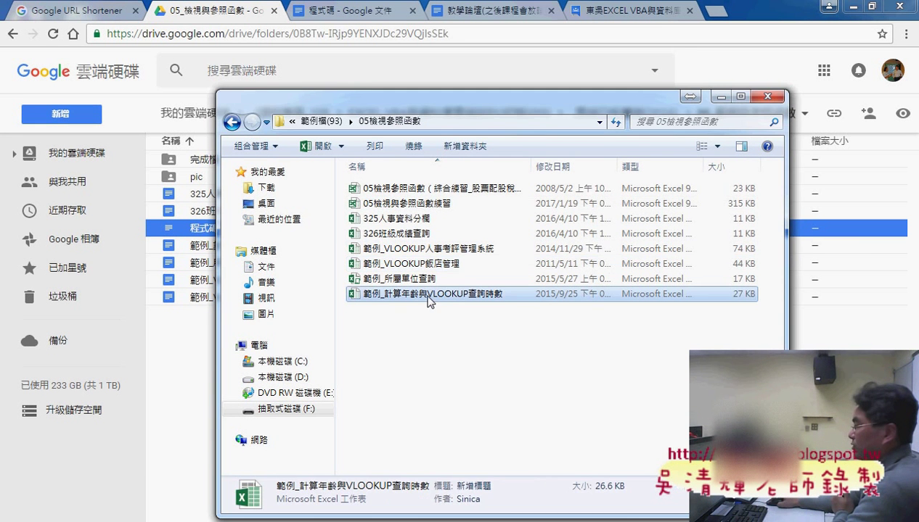
click(430, 248)
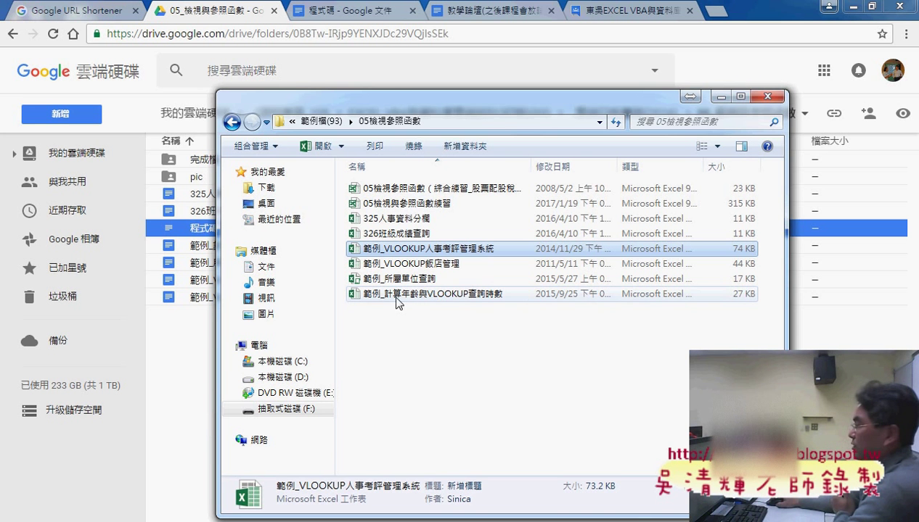
click(405, 297)
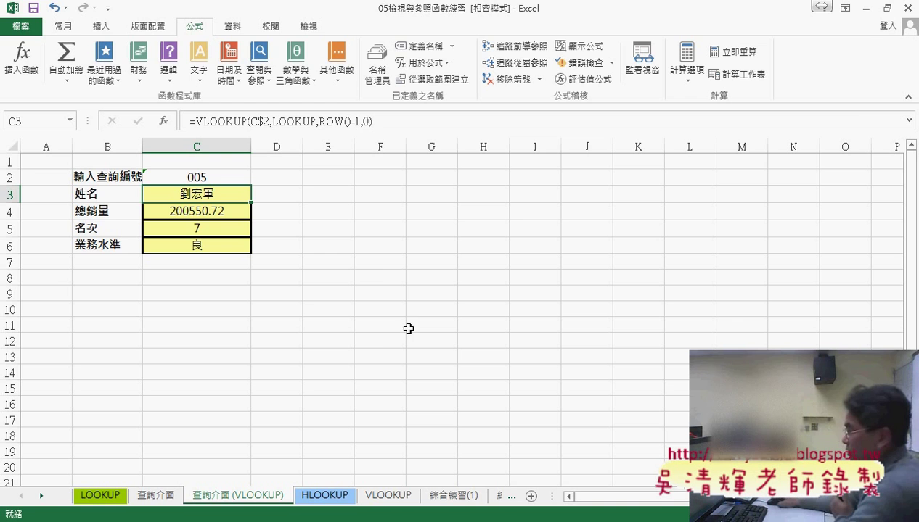
click(864, 10)
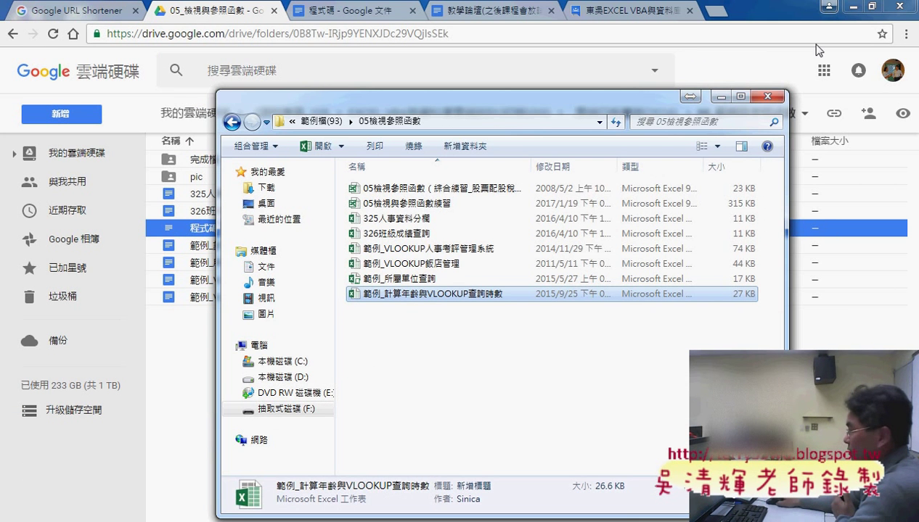
click(854, 9)
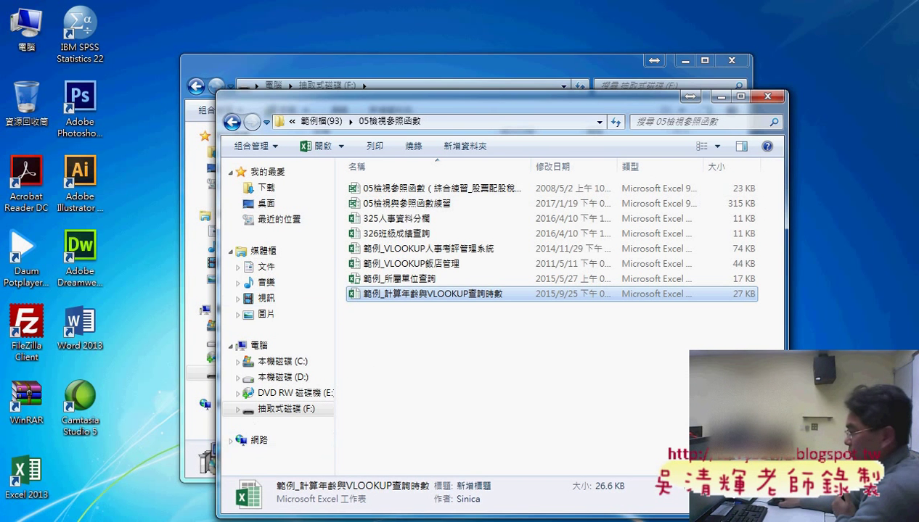
Step: Bring the 範例_計算年齡與VLOOKUP查詢時數 workbook forward and enable editing
mouse_move(236, 512)
click(261, 471)
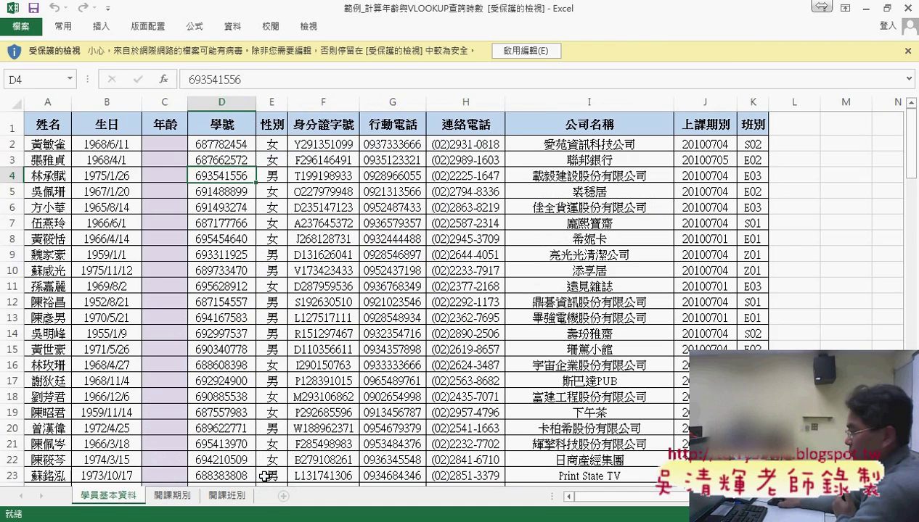
click(520, 50)
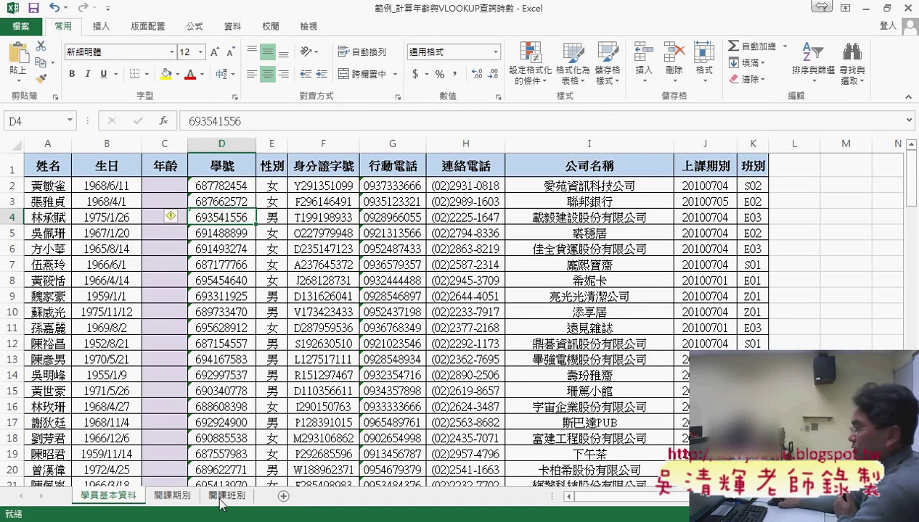
Step: Compare class C04 on 開課期別 with its 30 course hours on 開課班別, ending at start date 2010/7/3
click(178, 498)
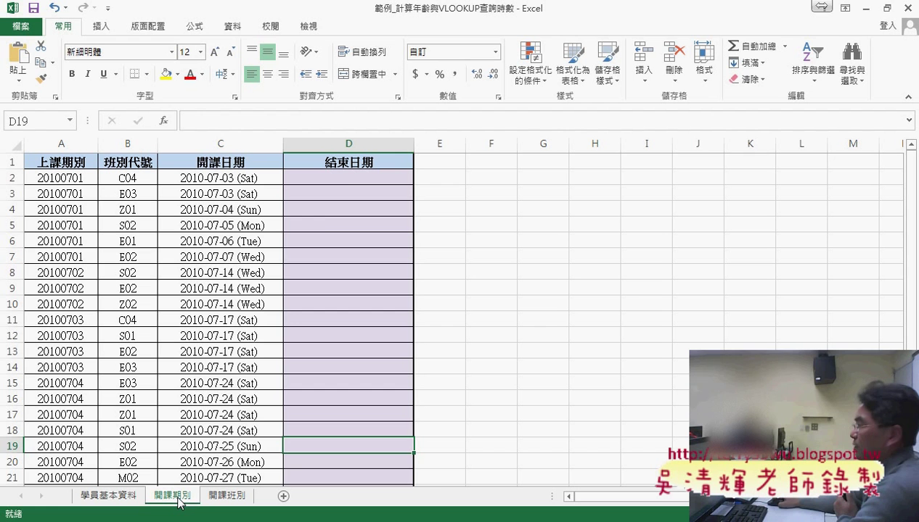
click(352, 177)
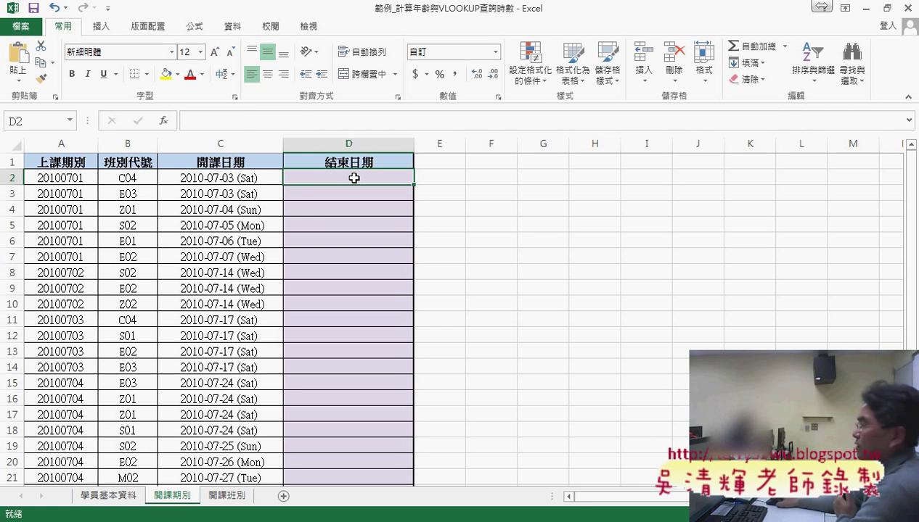
click(130, 178)
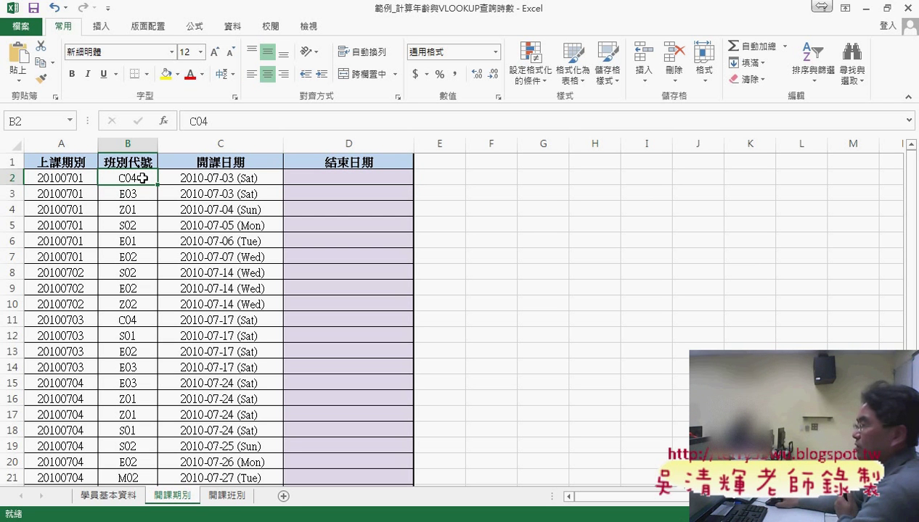
click(229, 499)
click(46, 226)
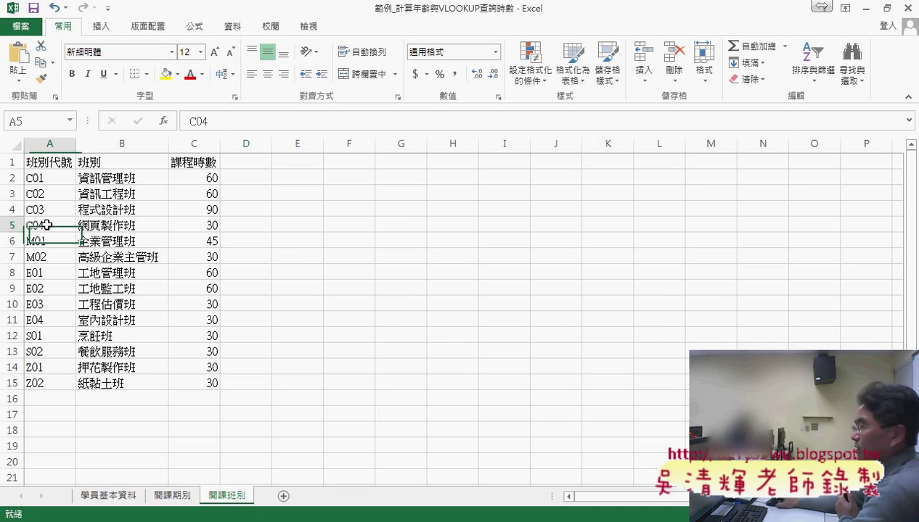
click(205, 229)
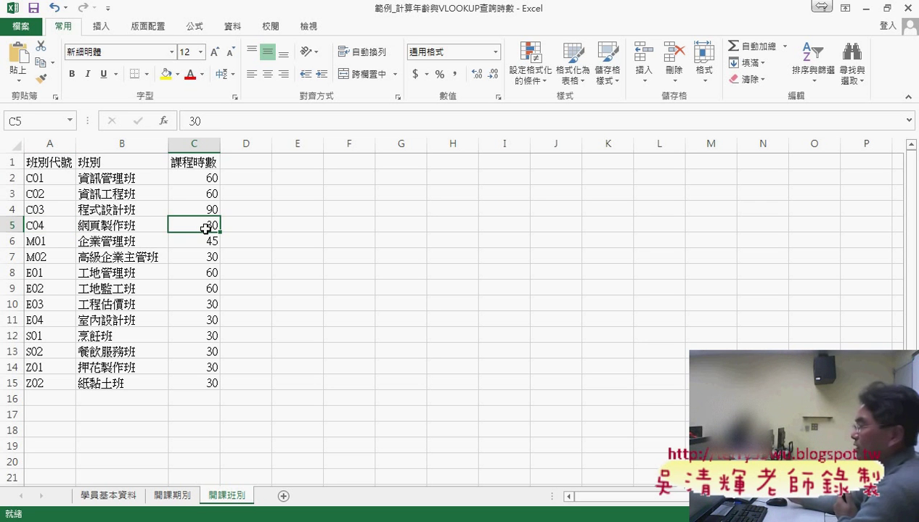
click(178, 497)
click(241, 177)
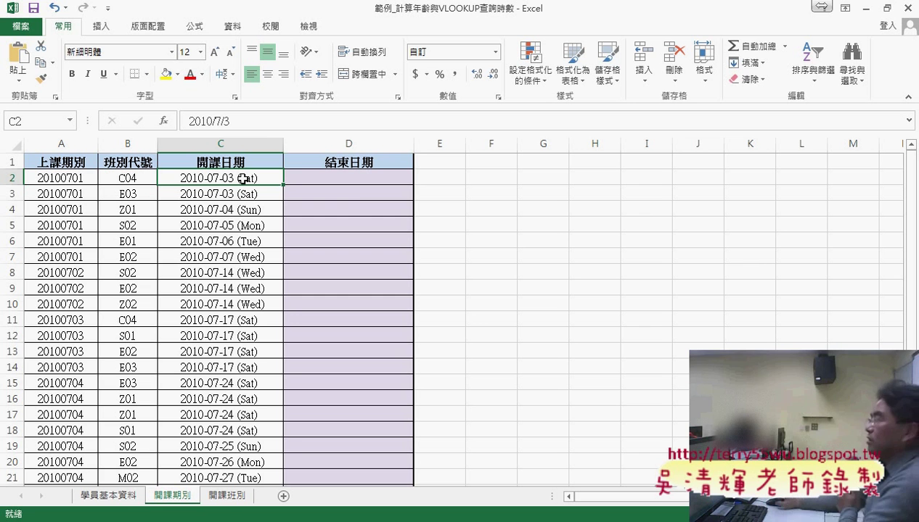
click(358, 181)
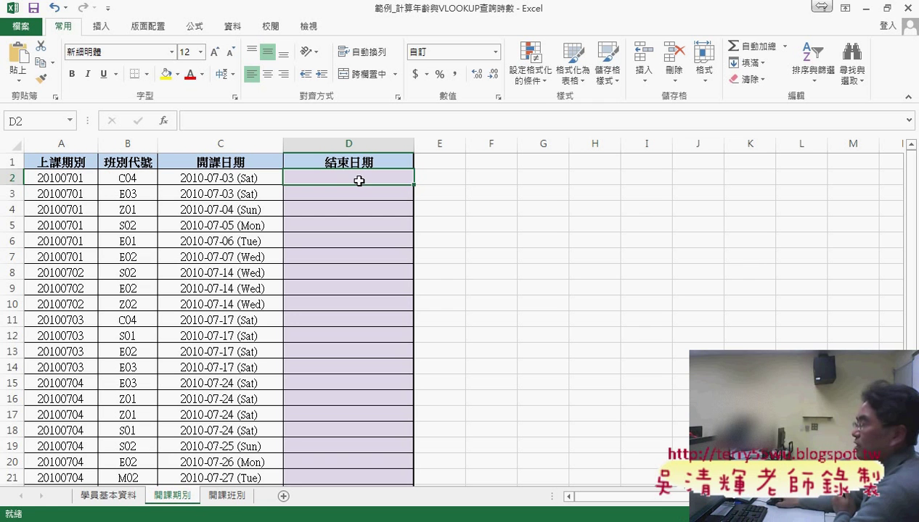
click(137, 179)
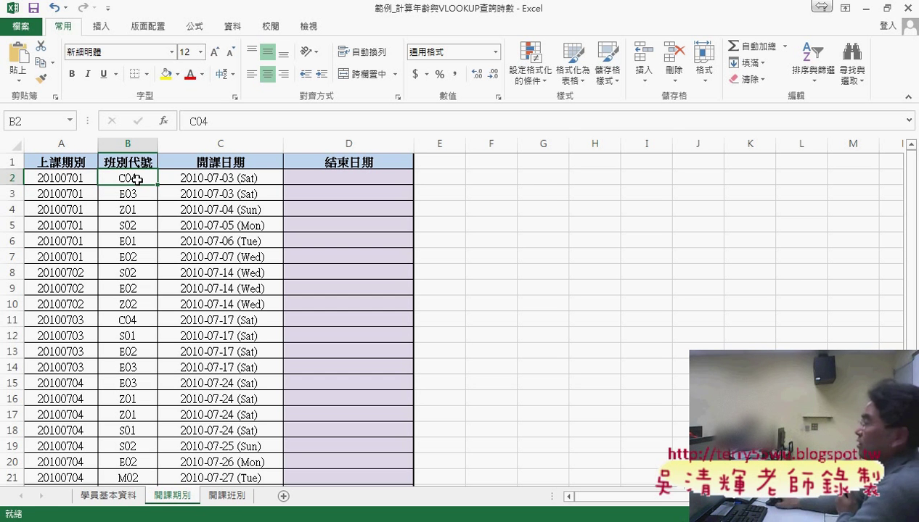
click(226, 178)
click(333, 179)
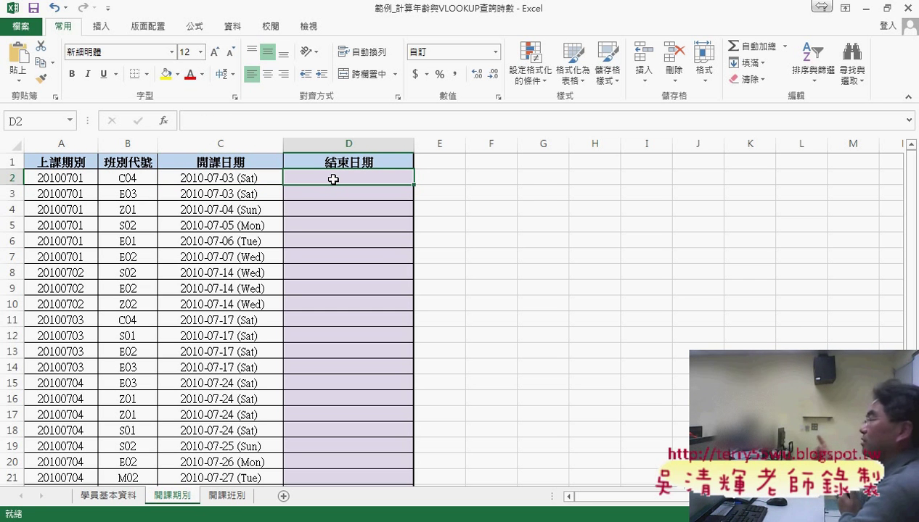
click(250, 179)
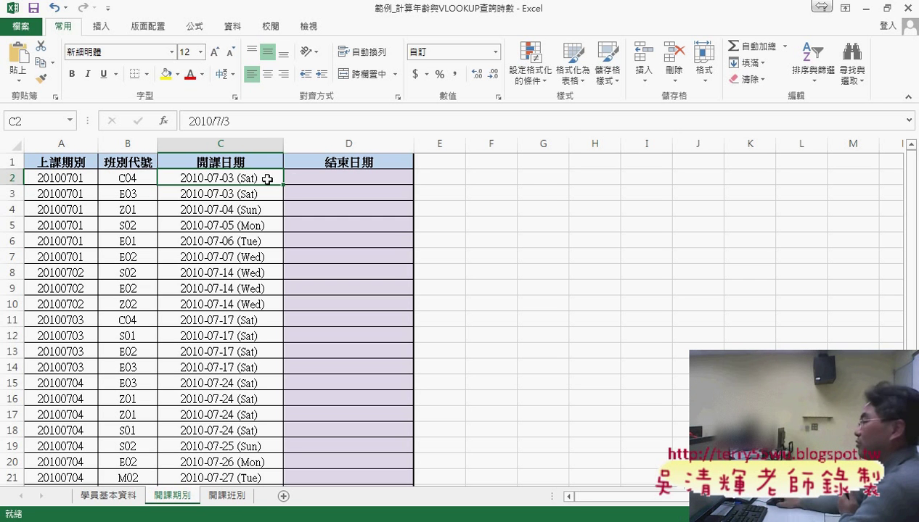
Step: Walk through class code B2, start date C2 and end date D2, then show the folder window previews
click(314, 177)
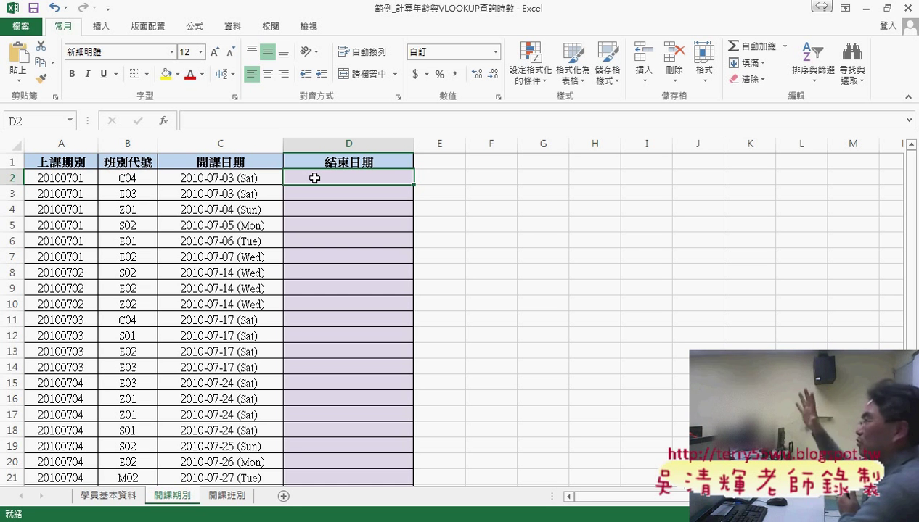
click(146, 178)
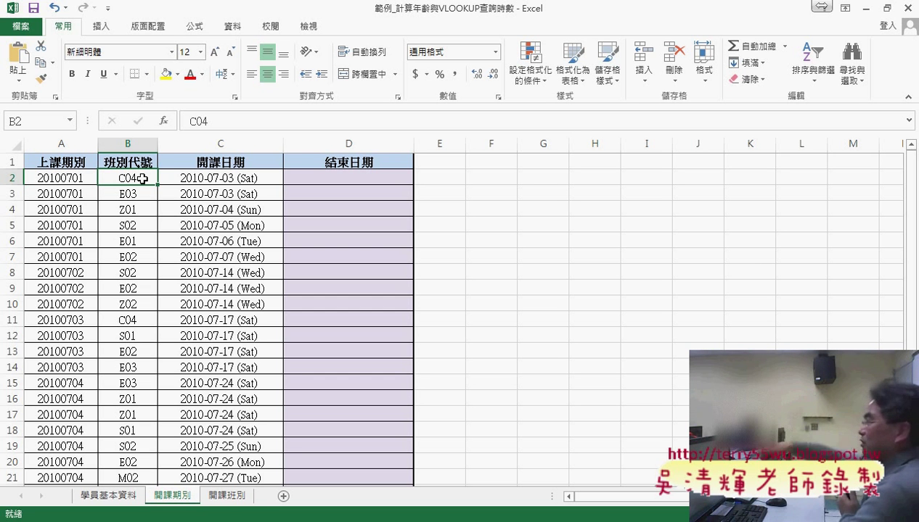
click(215, 176)
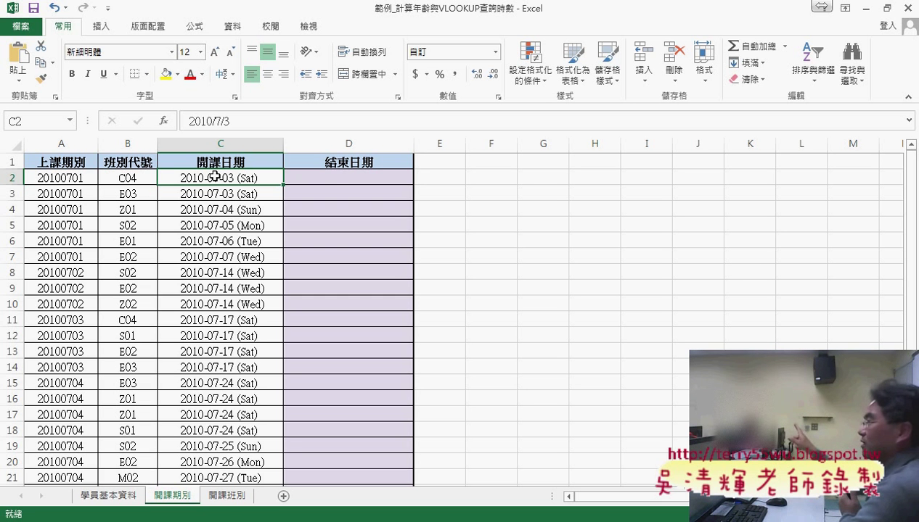
click(330, 177)
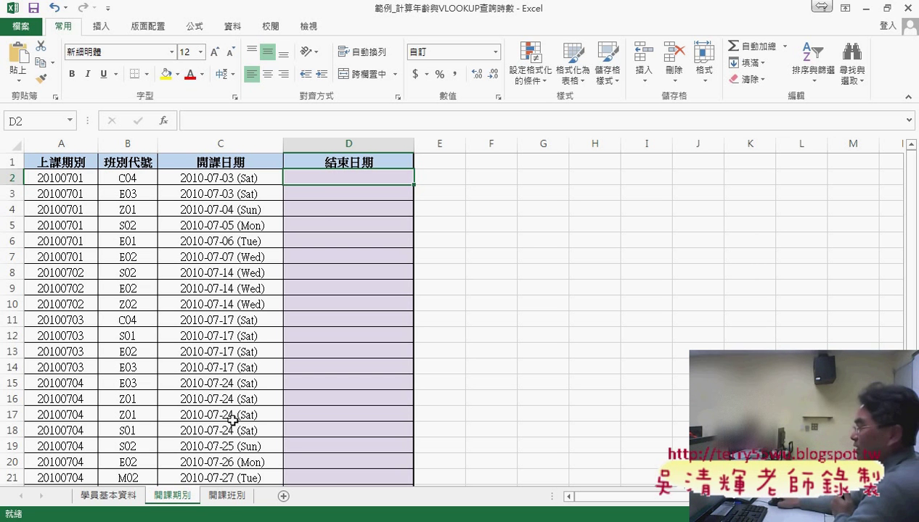
click(171, 519)
Step: Open the 範例_VLOOKUP人事考評管理系統 workbook from the 05檢視參照函數 folder
click(248, 457)
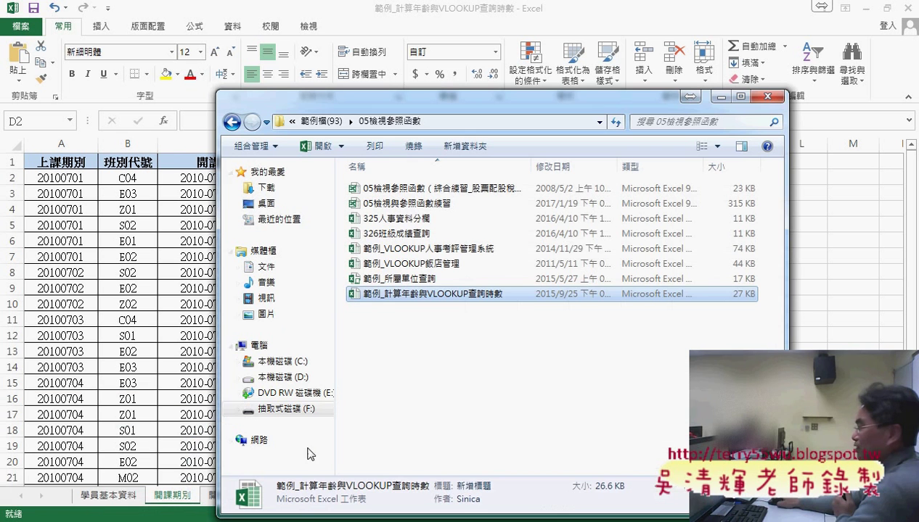
click(453, 248)
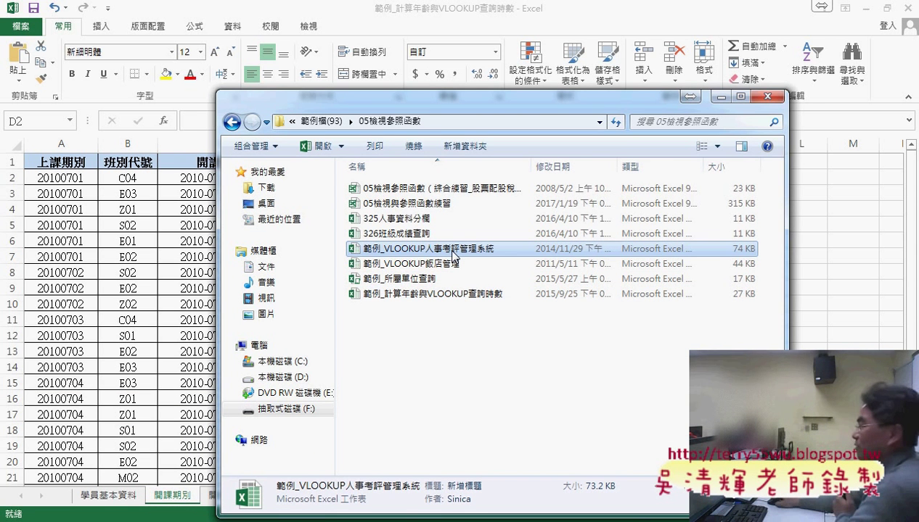
double_click(453, 248)
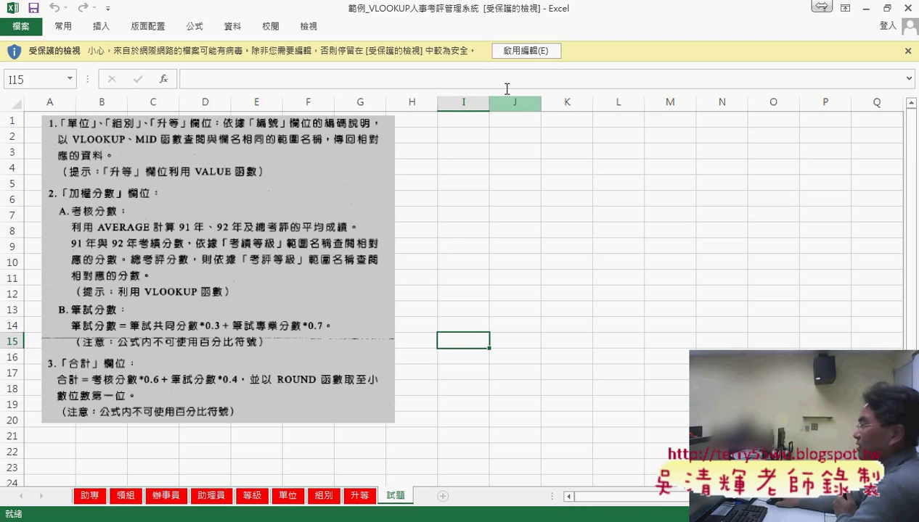
Step: Enable editing and compare the empty 單位 cell B3 on 助專 with unit codes 101–108 on 單位
click(512, 51)
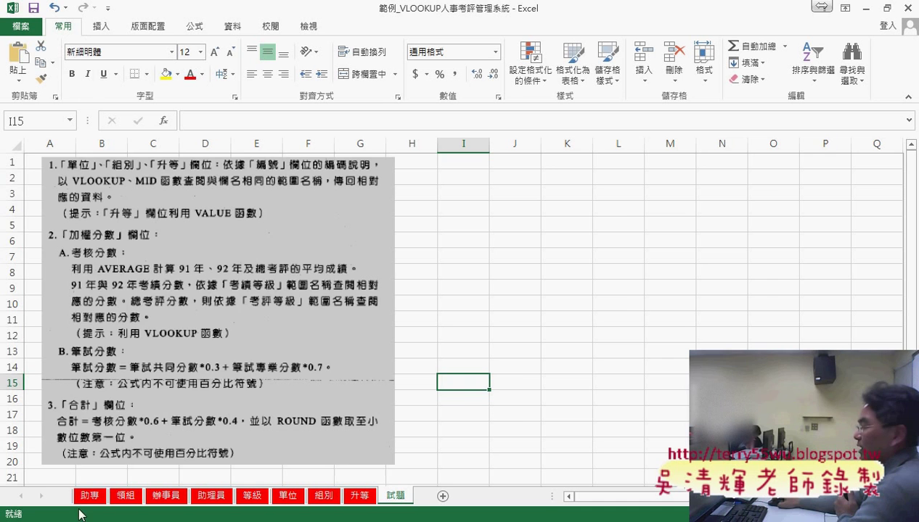
click(90, 496)
click(103, 196)
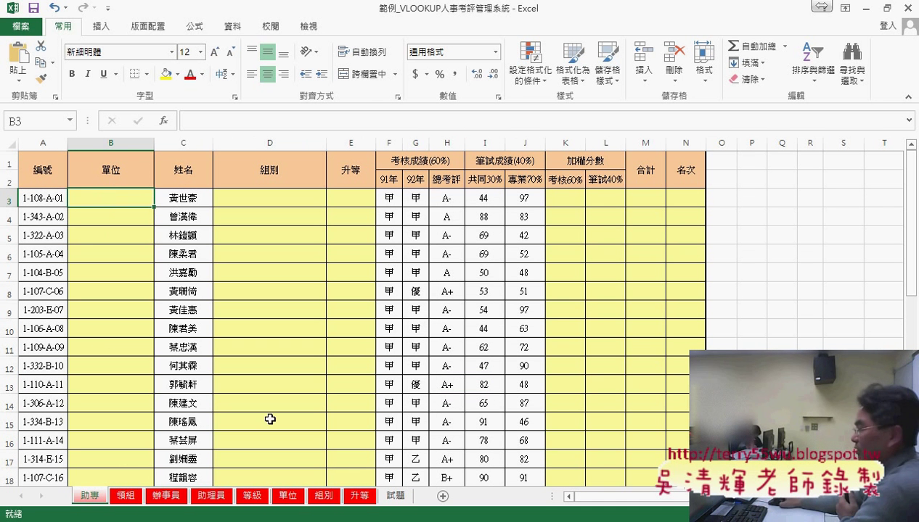
click(288, 496)
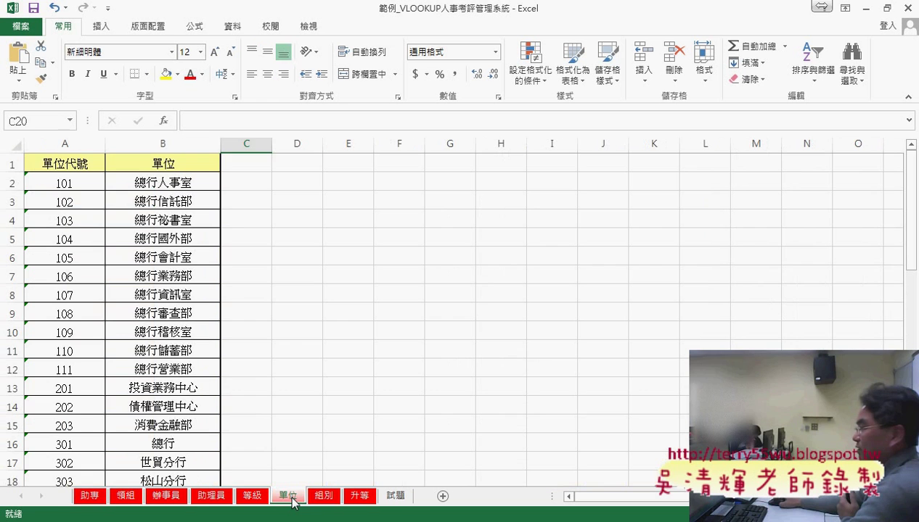
click(63, 181)
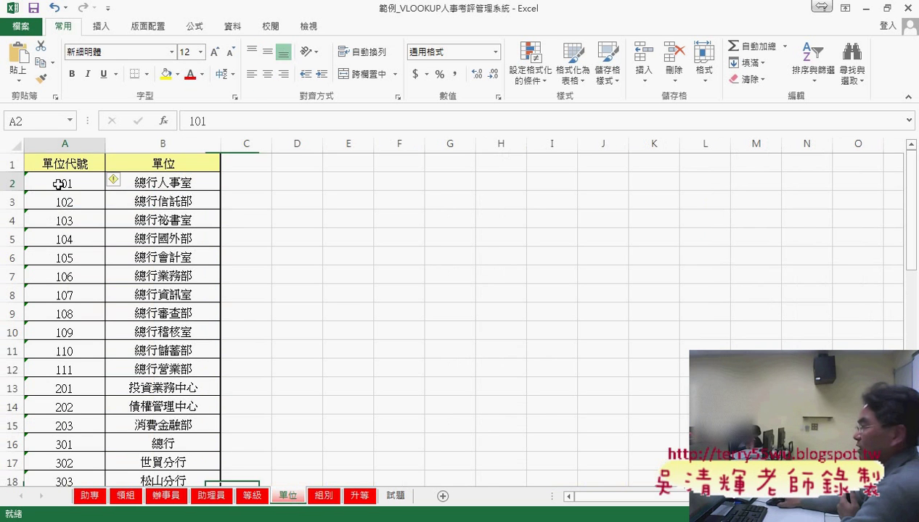
click(73, 311)
click(90, 496)
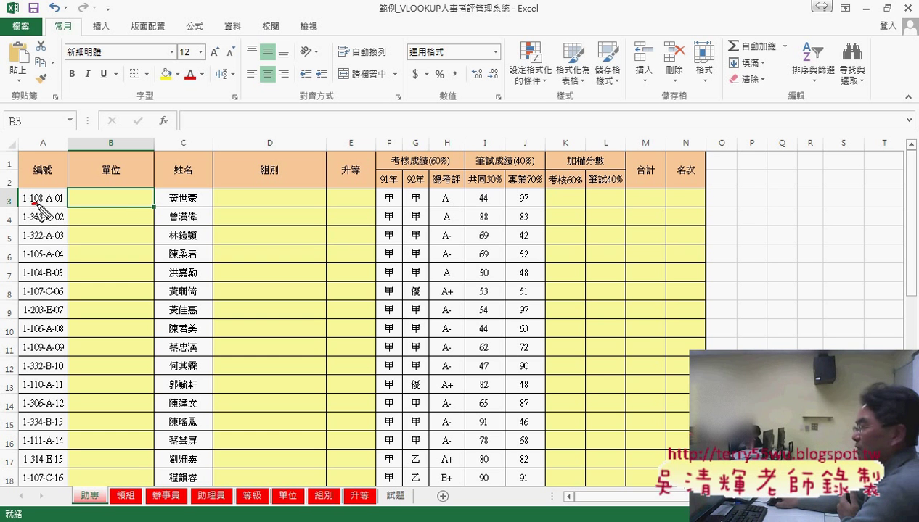
Step: Mark empty cell B3 and the unit code digits in A3, then recheck the 單位 code table
drag(128, 205, 131, 198)
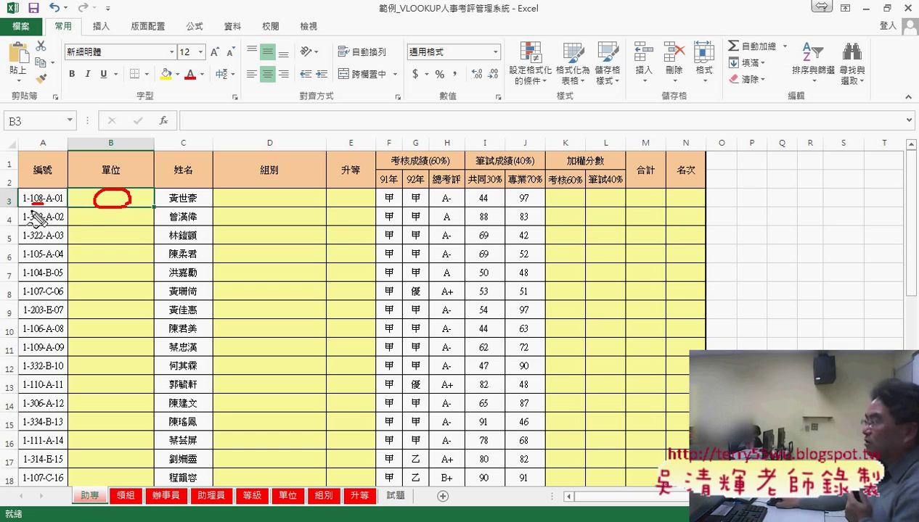
mouse_move(29, 190)
mouse_down()
mouse_move(27, 206)
mouse_move(37, 206)
mouse_up()
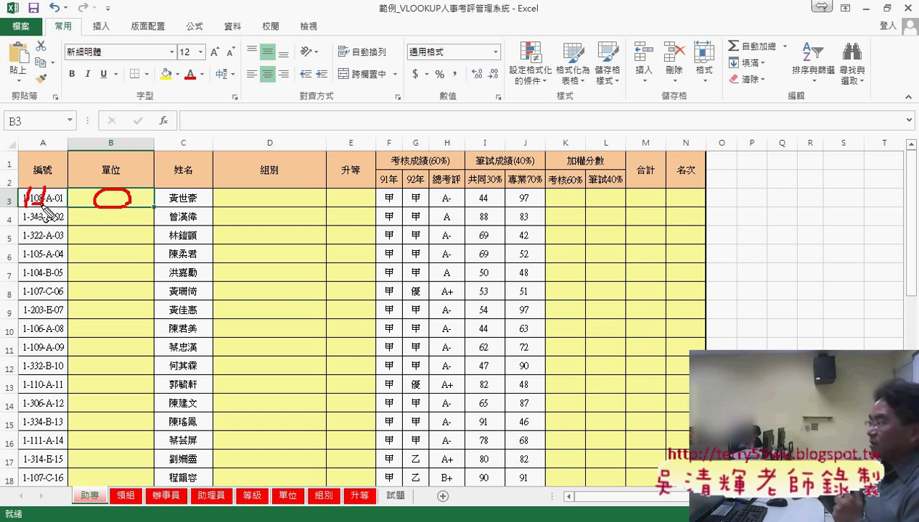
key(Escape)
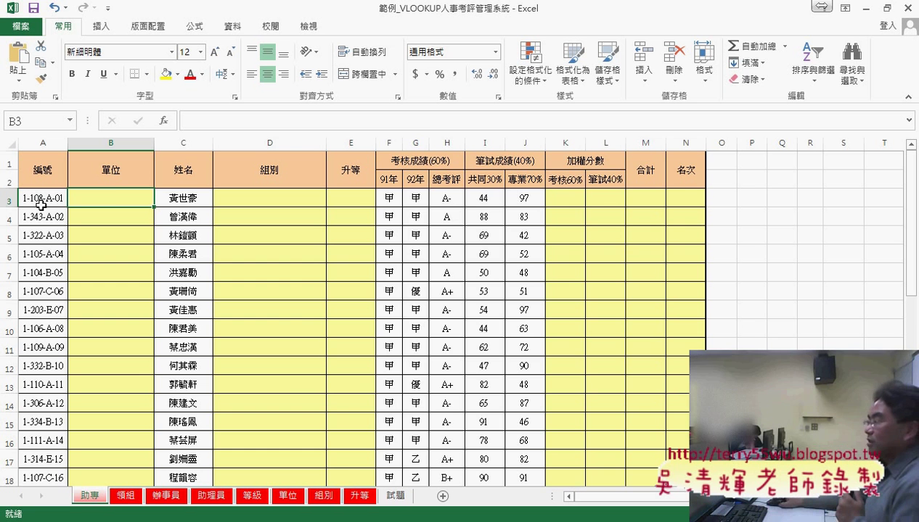
click(287, 496)
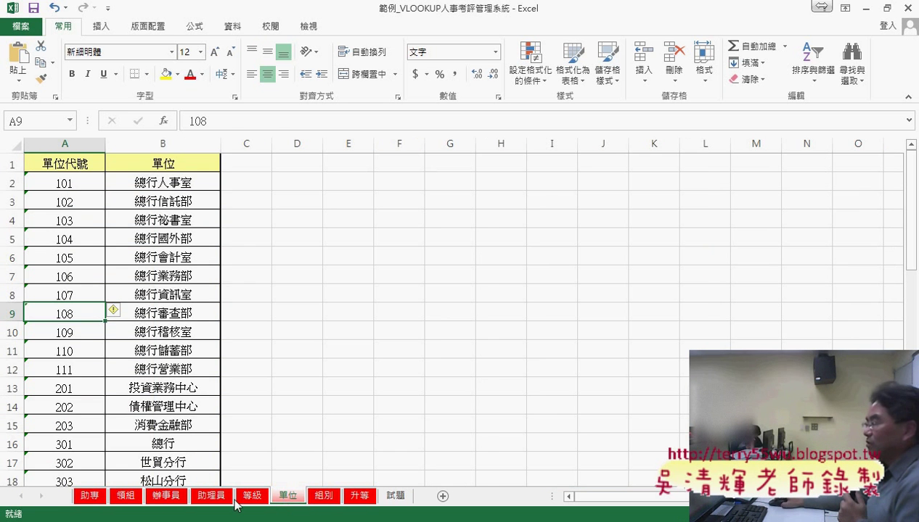
click(80, 499)
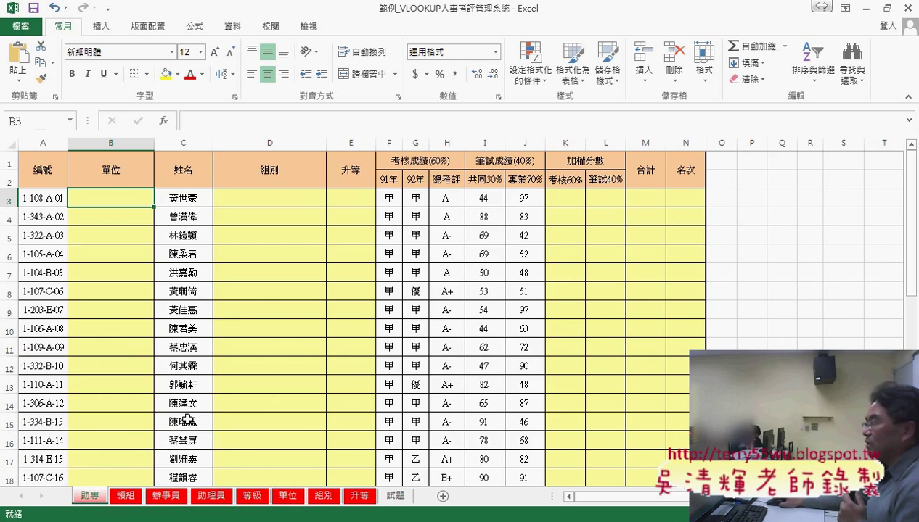
click(195, 26)
click(376, 82)
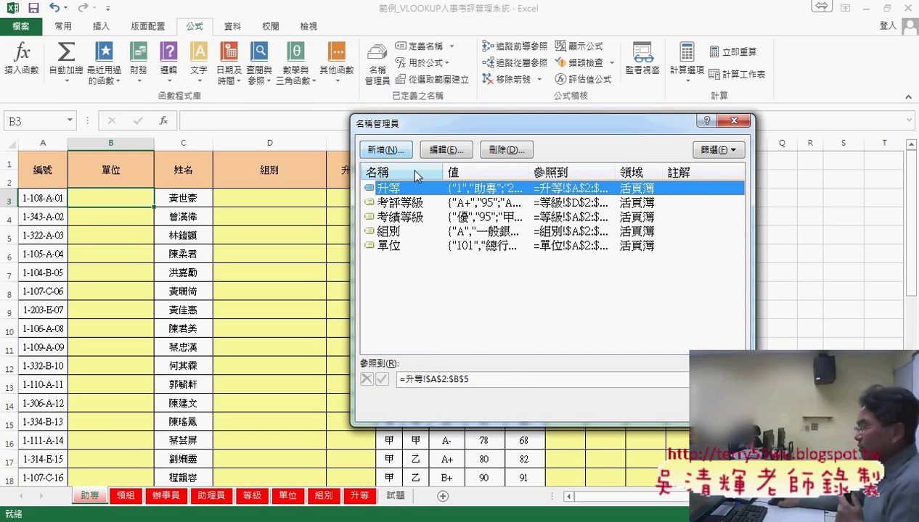
click(434, 246)
click(479, 379)
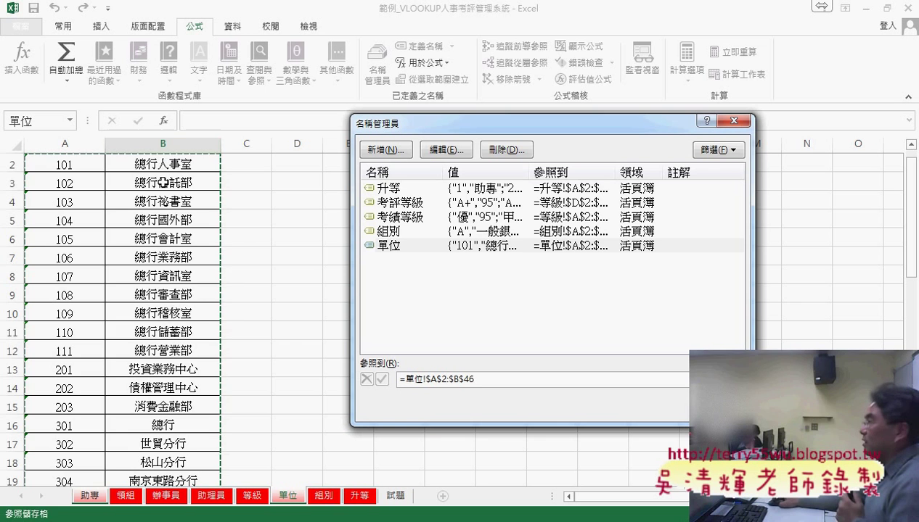
key(Escape)
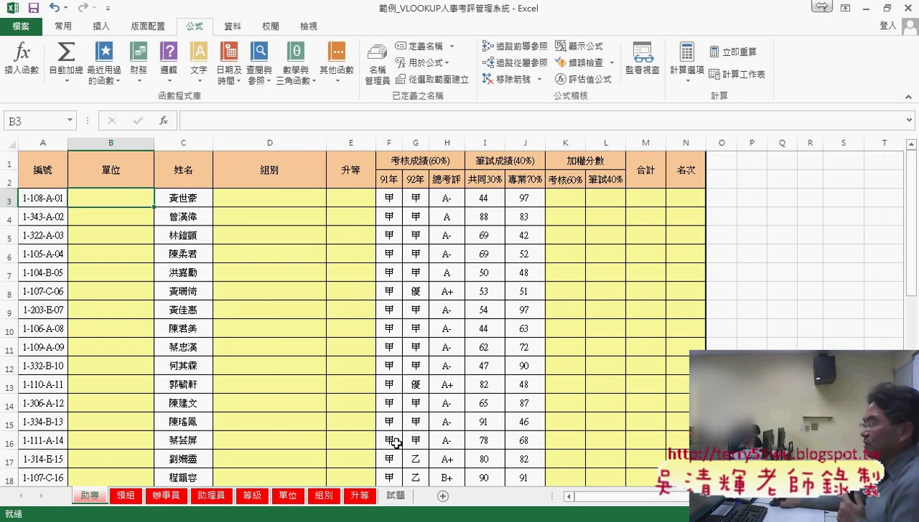
click(281, 201)
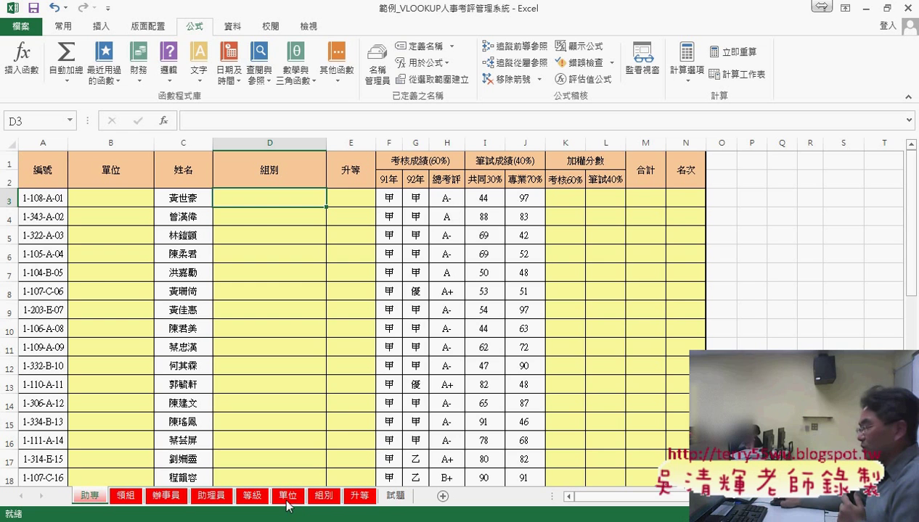
click(324, 496)
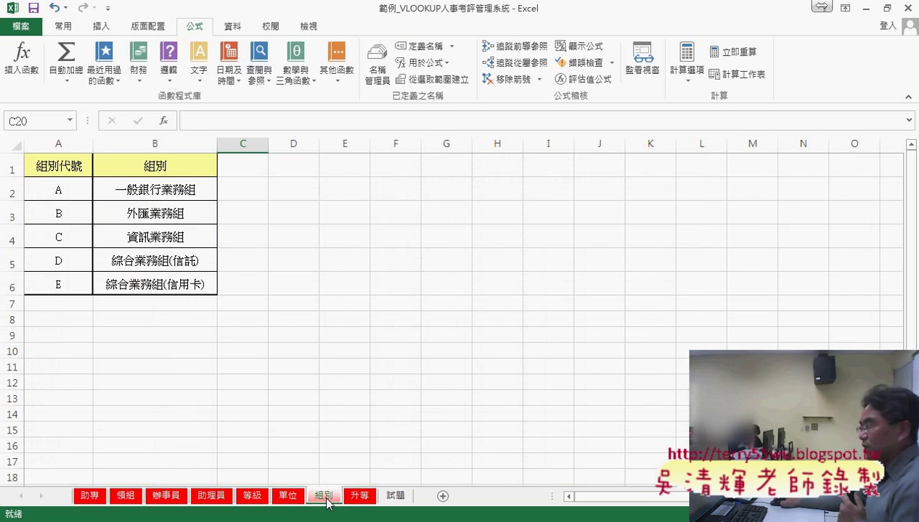
click(90, 496)
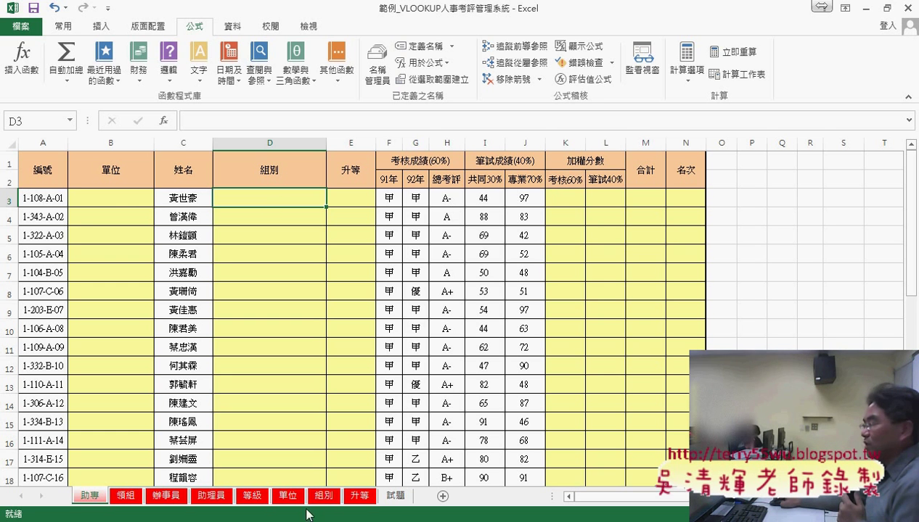
click(359, 197)
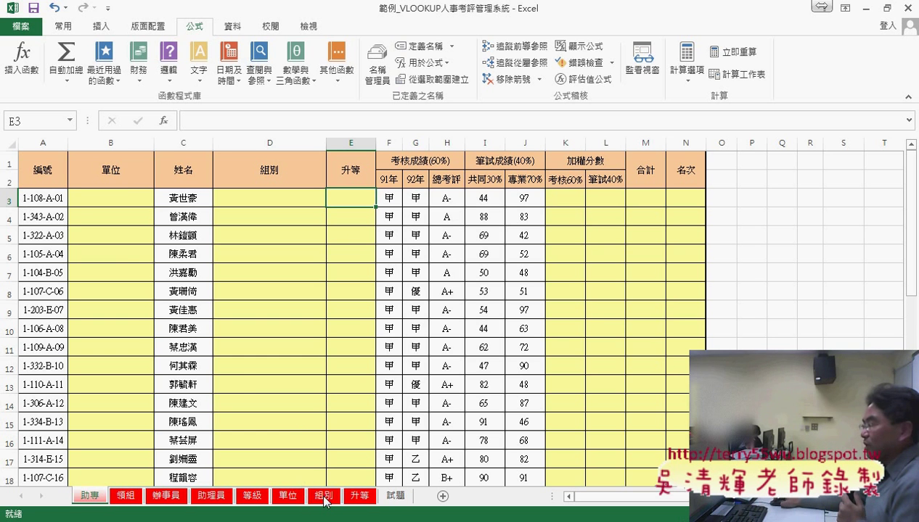
click(359, 496)
click(134, 190)
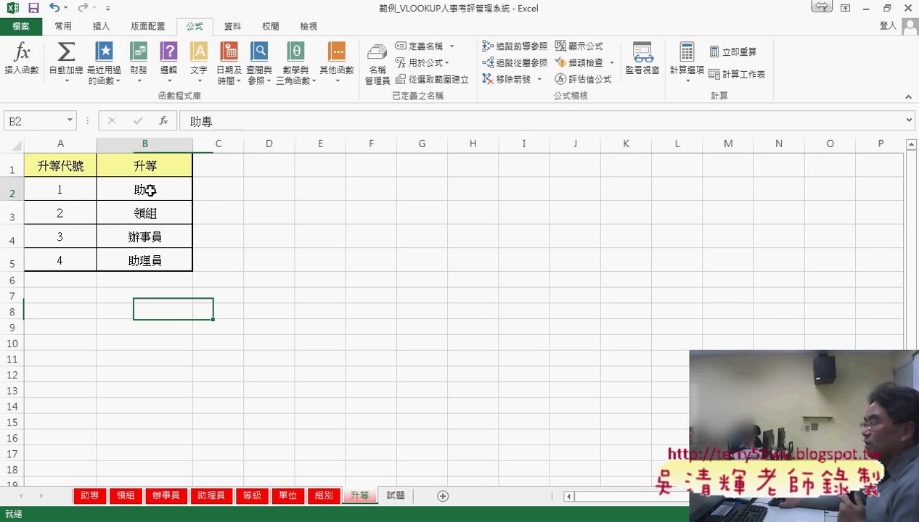
click(65, 211)
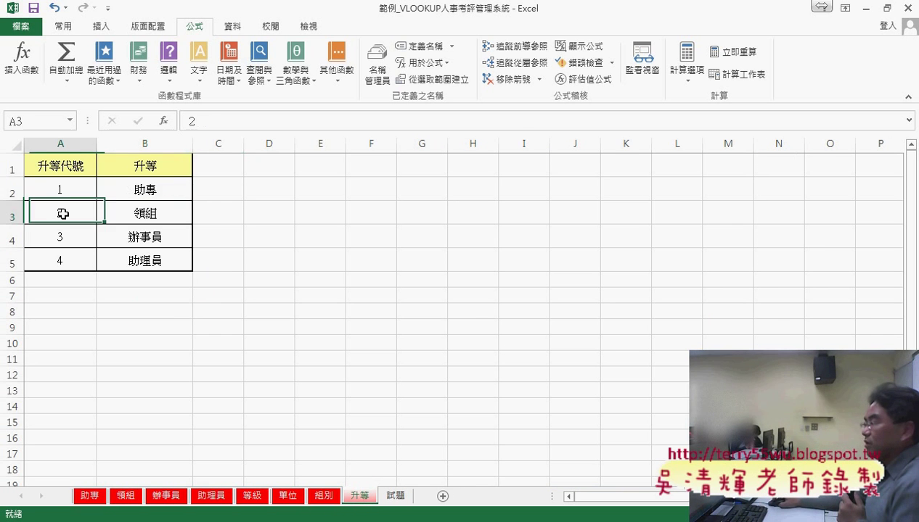
click(150, 214)
click(88, 496)
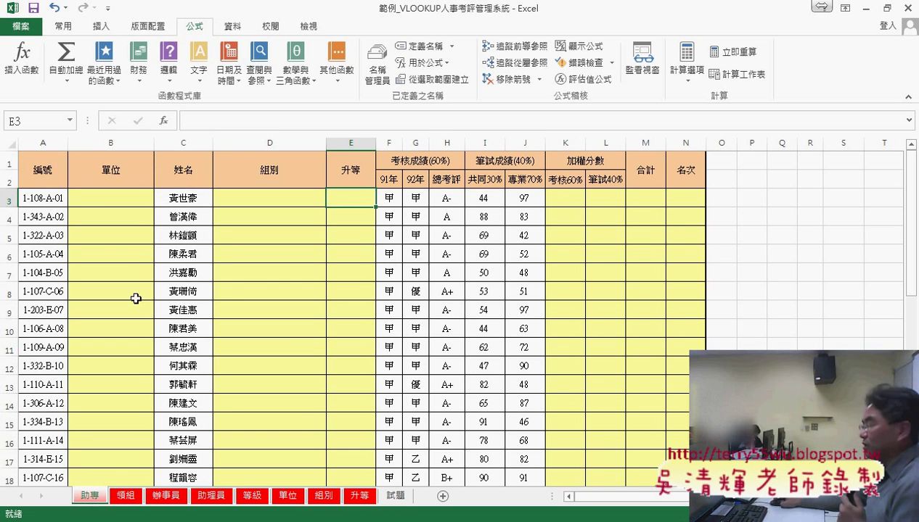
click(397, 496)
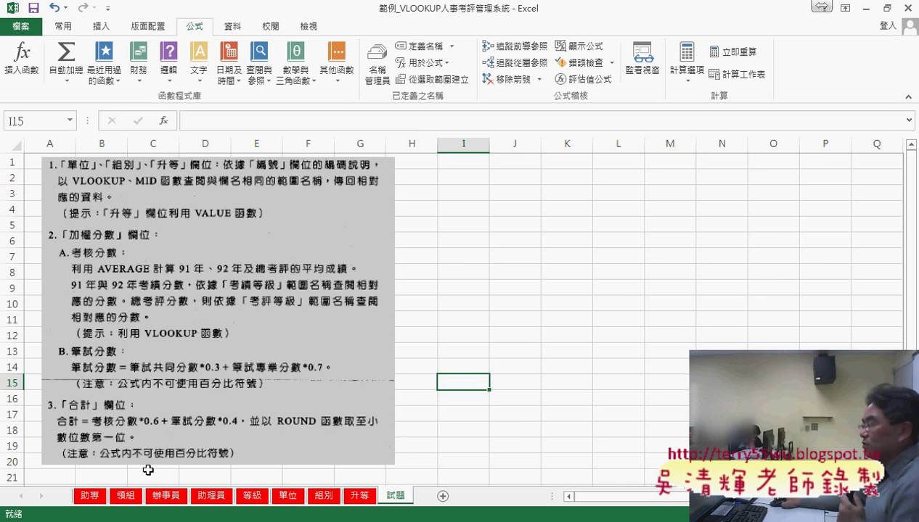
click(91, 496)
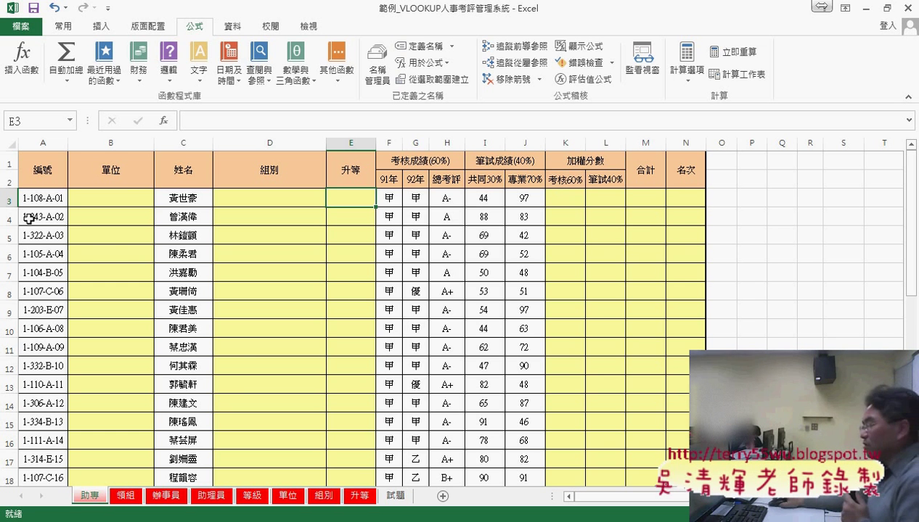
click(361, 497)
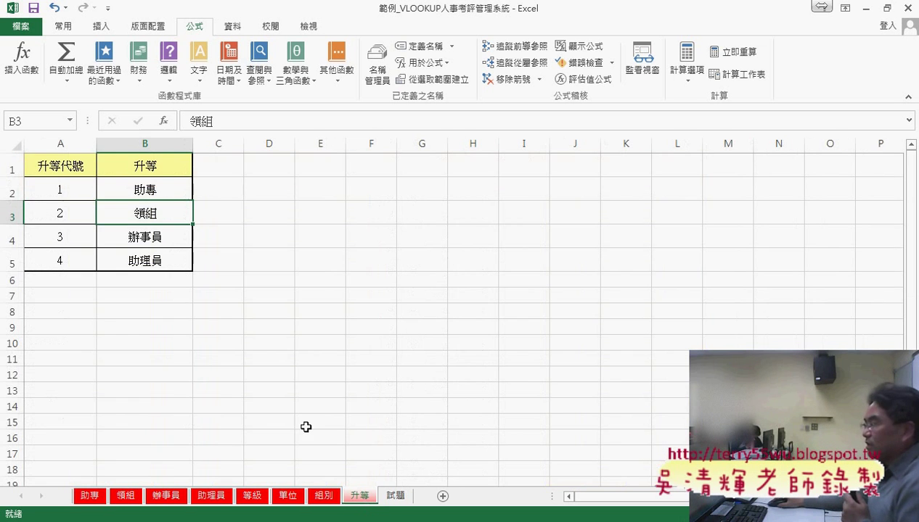
click(71, 188)
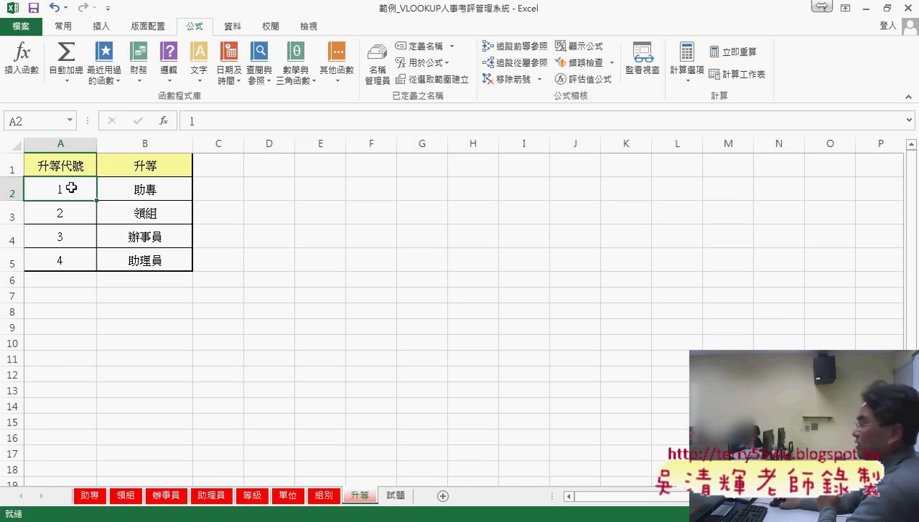
click(89, 497)
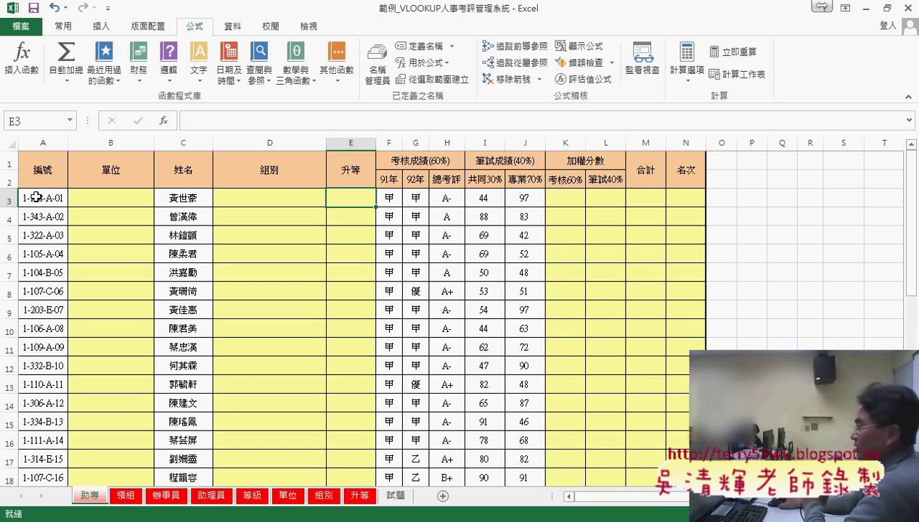
click(395, 496)
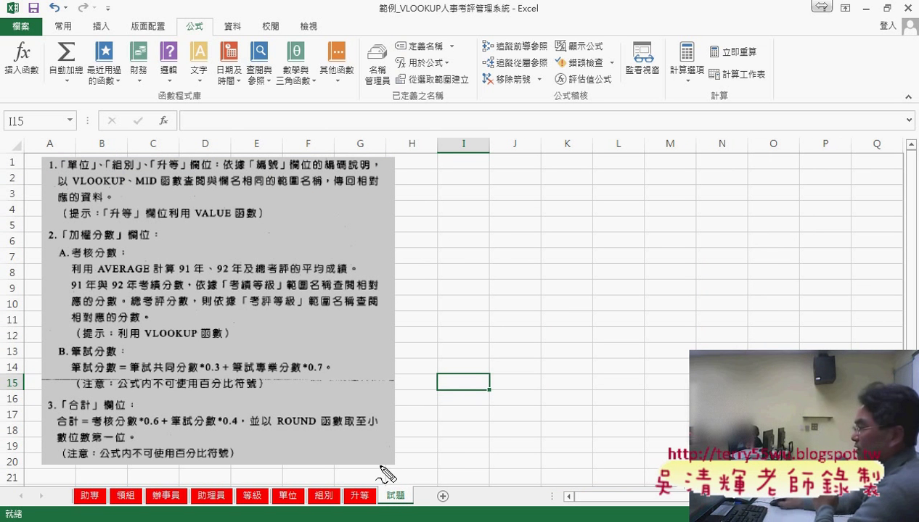
drag(116, 219, 132, 219)
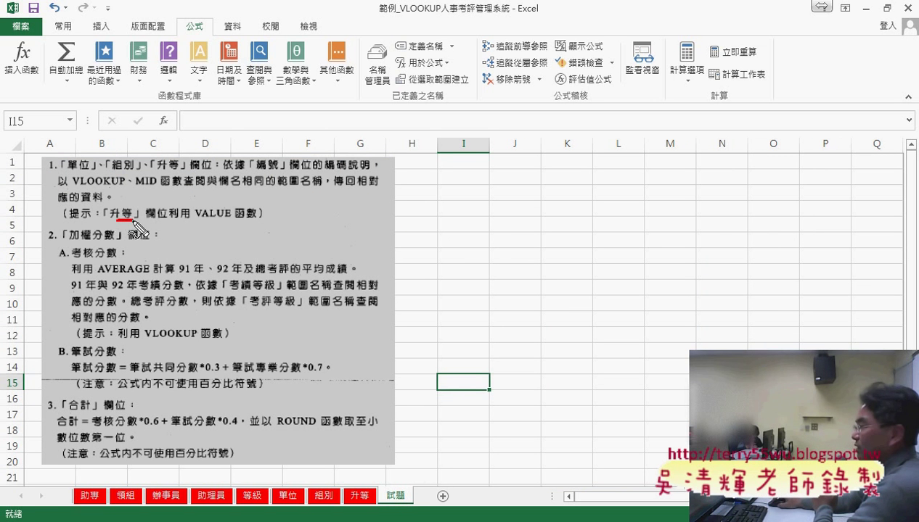
mouse_move(196, 217)
mouse_down()
mouse_move(254, 217)
mouse_move(201, 231)
mouse_up()
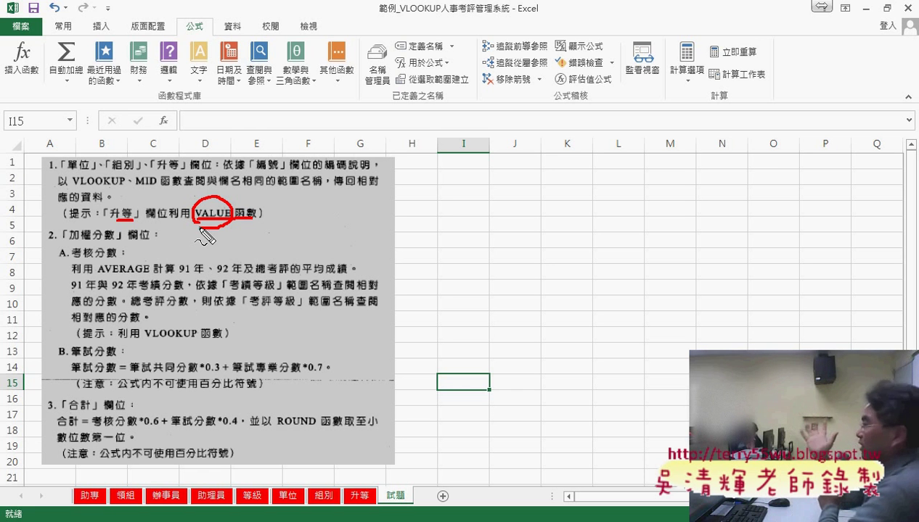
key(Escape)
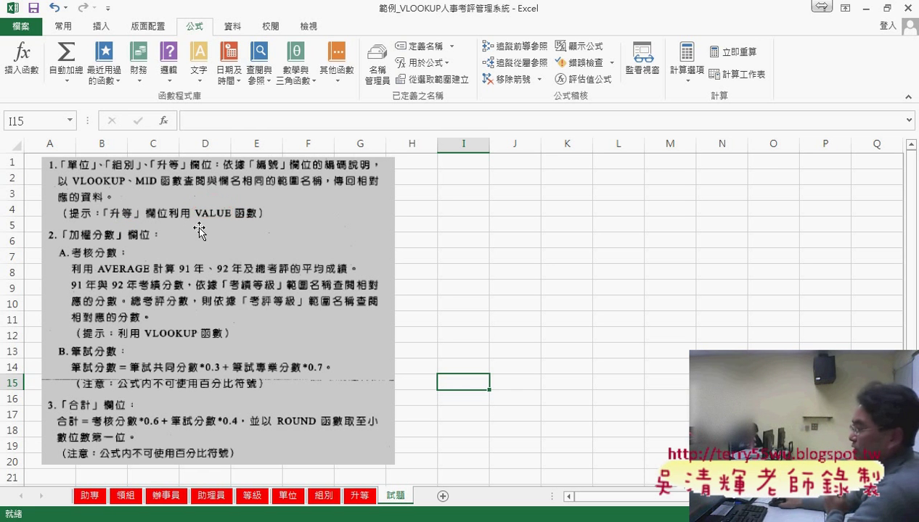
click(90, 498)
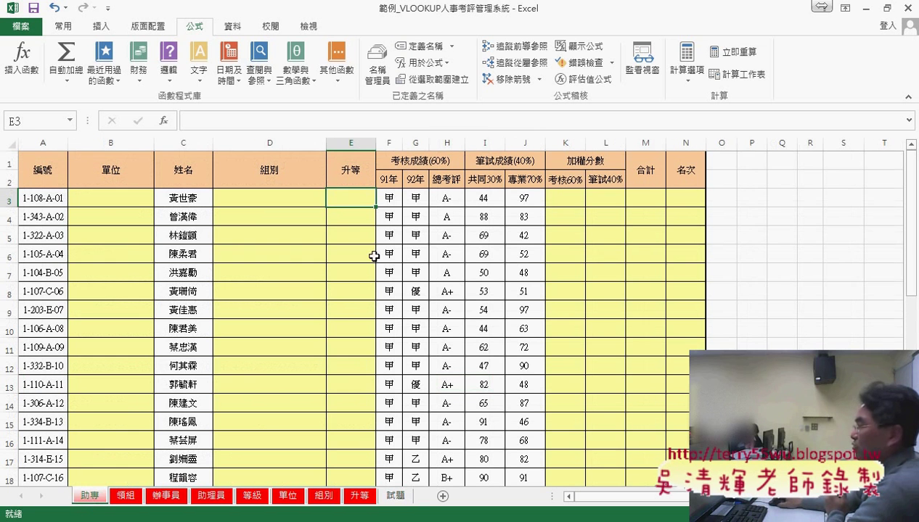
click(576, 201)
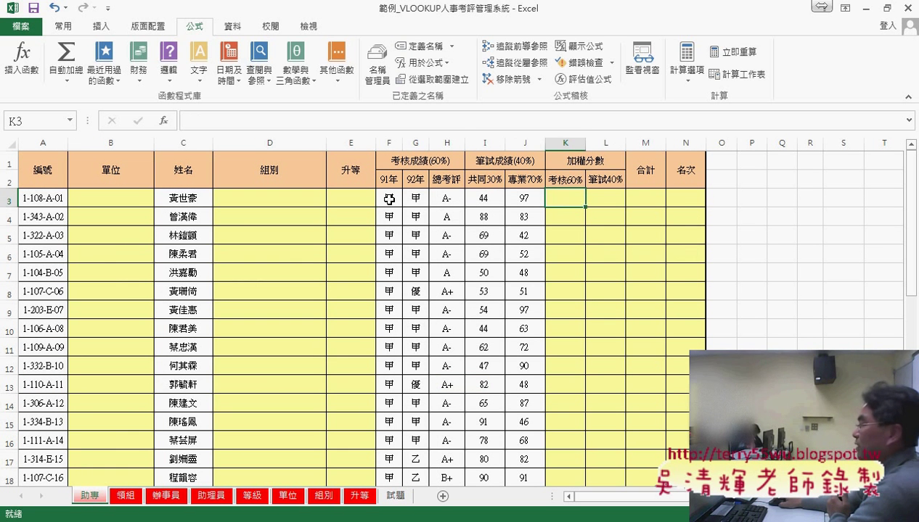
drag(389, 199, 451, 199)
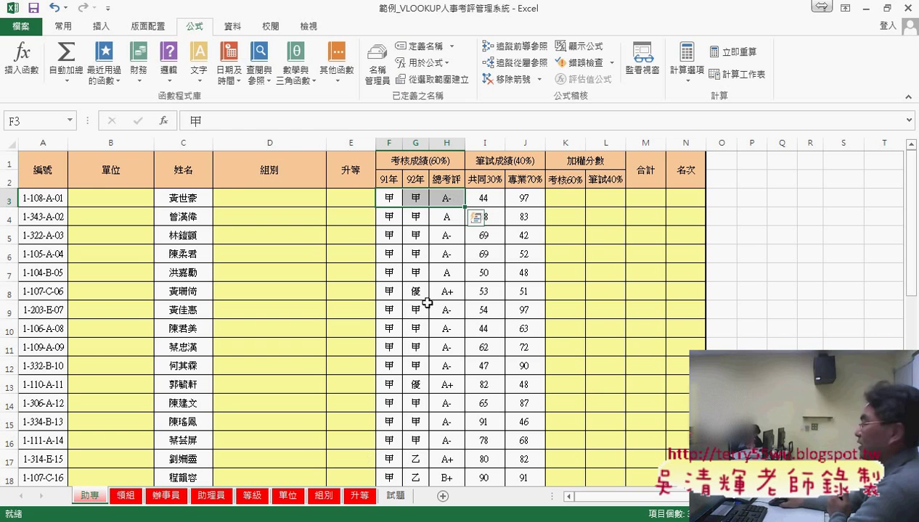
drag(385, 199, 415, 198)
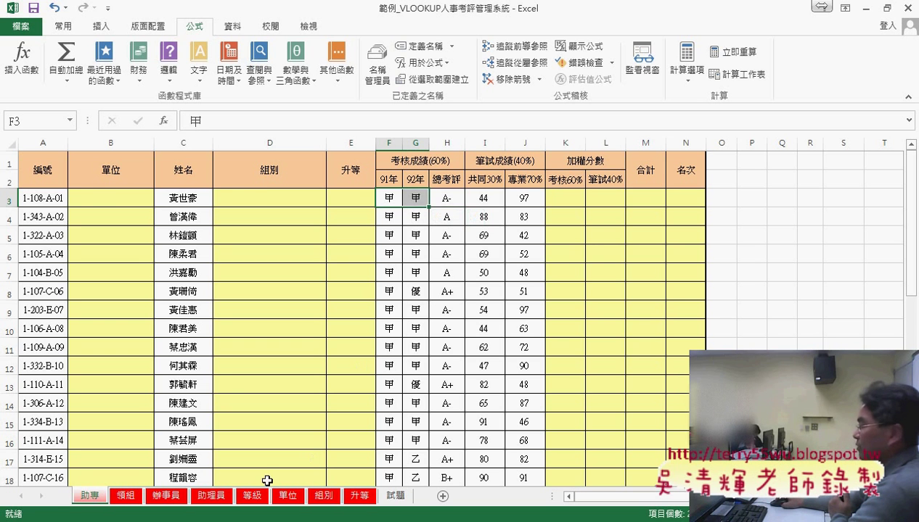
click(252, 497)
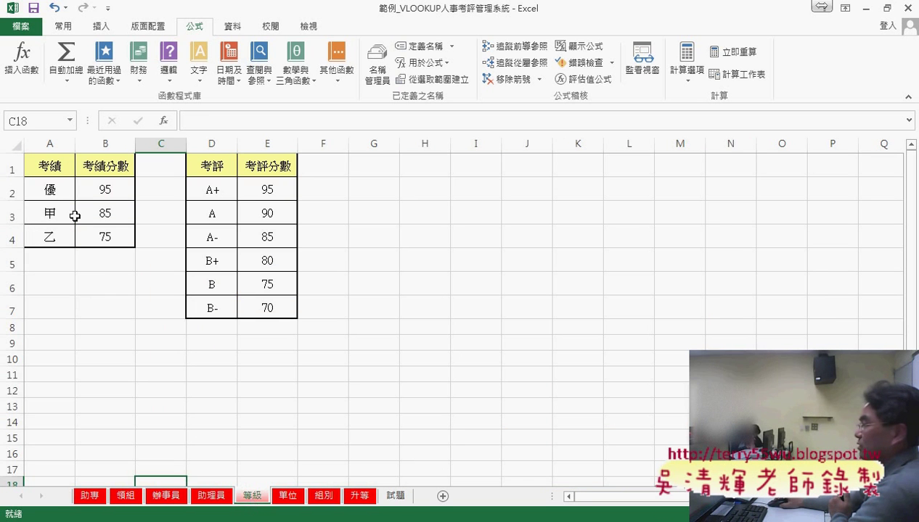
click(51, 190)
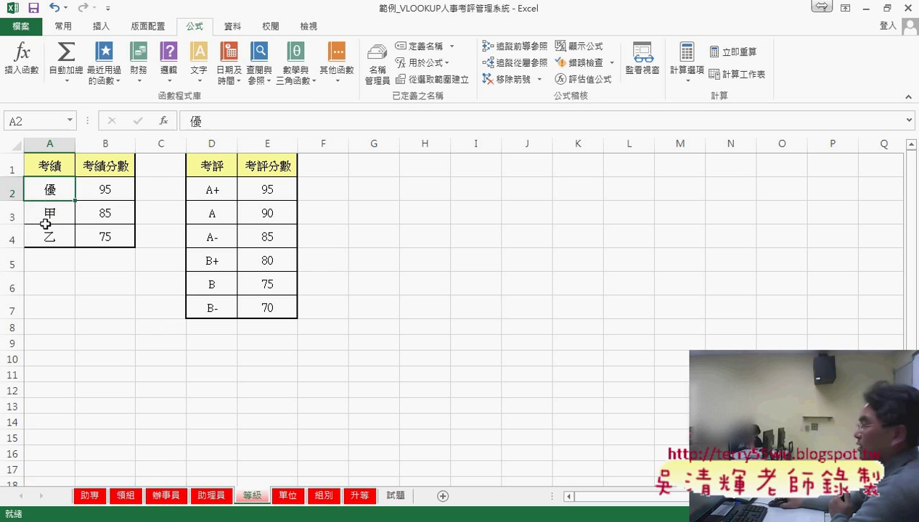
click(49, 213)
click(50, 237)
drag(105, 190, 108, 240)
click(49, 167)
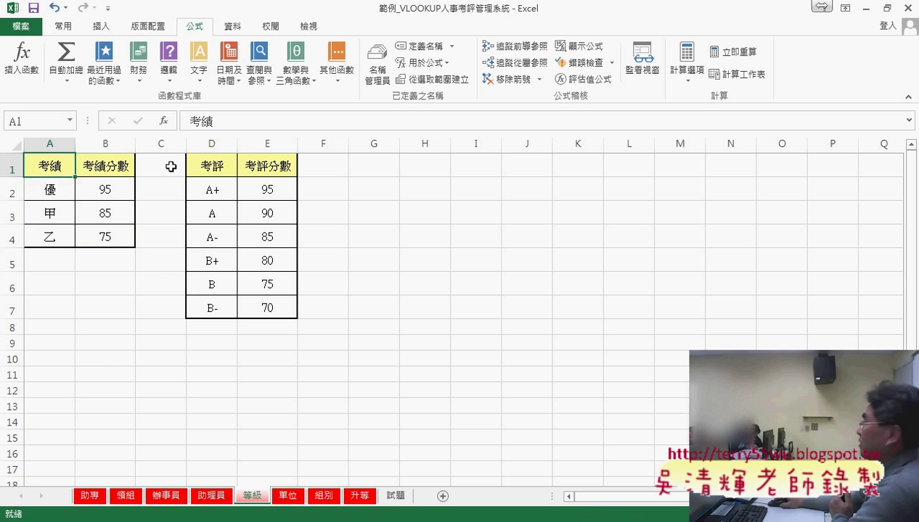
click(210, 165)
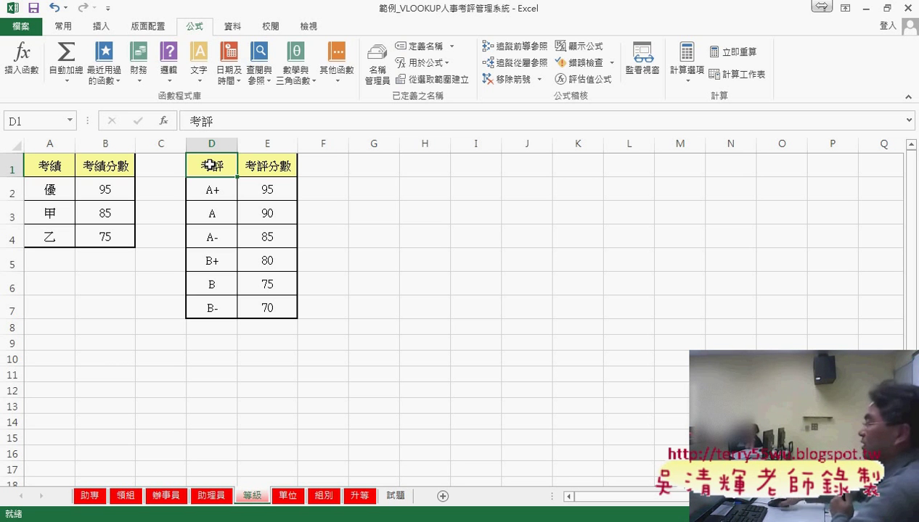
drag(127, 184, 124, 230)
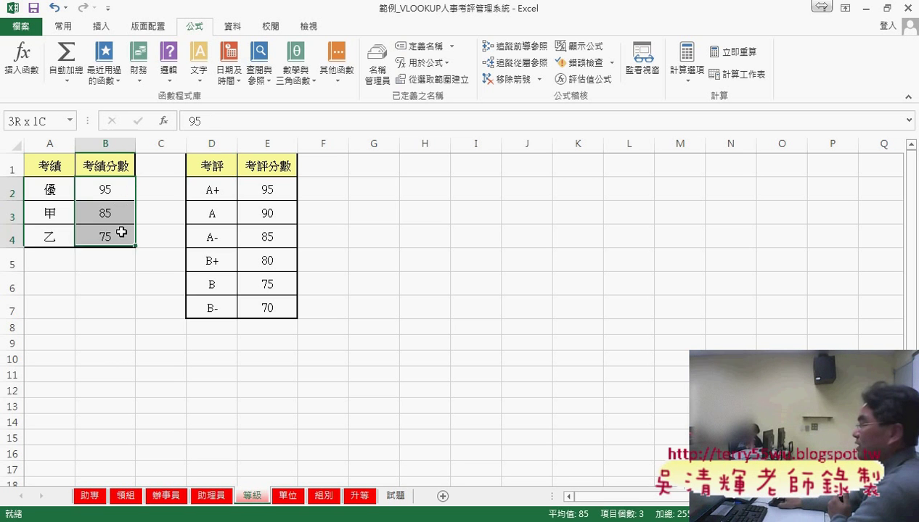
drag(267, 190, 274, 312)
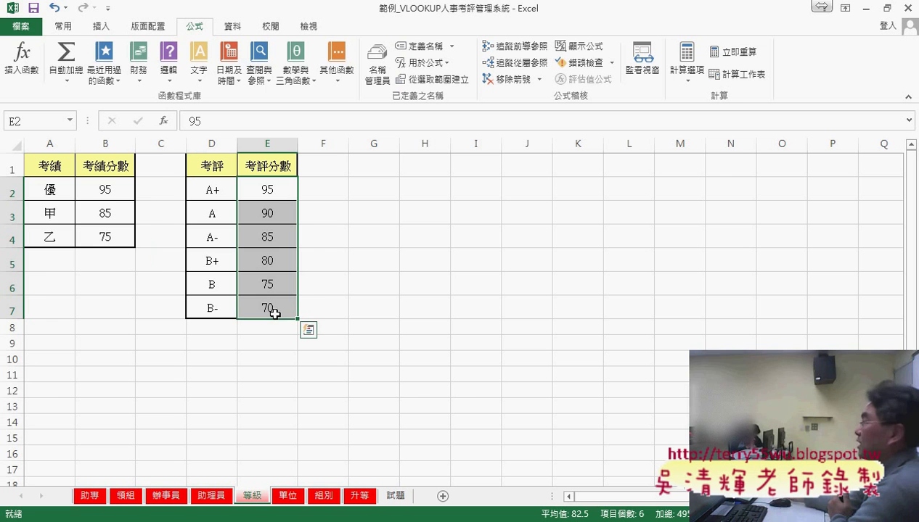
click(89, 495)
click(567, 199)
click(605, 201)
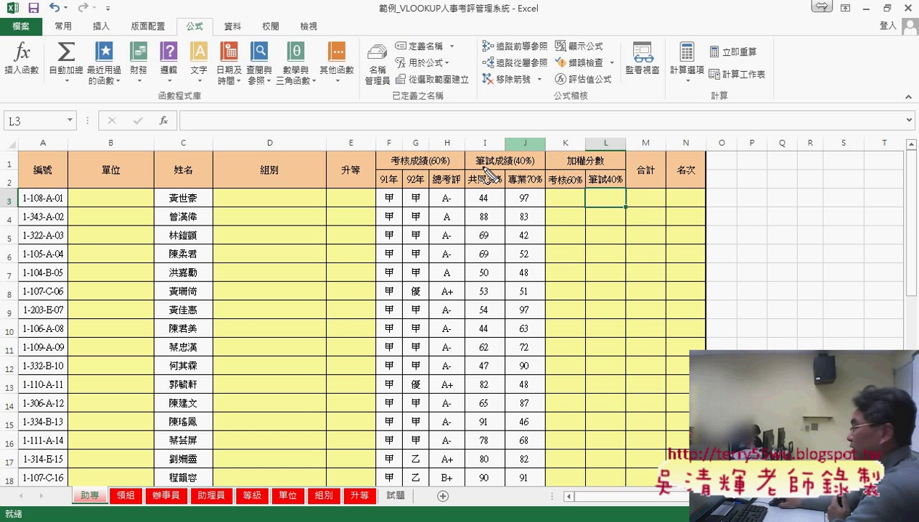
drag(476, 166, 530, 167)
drag(590, 186, 617, 186)
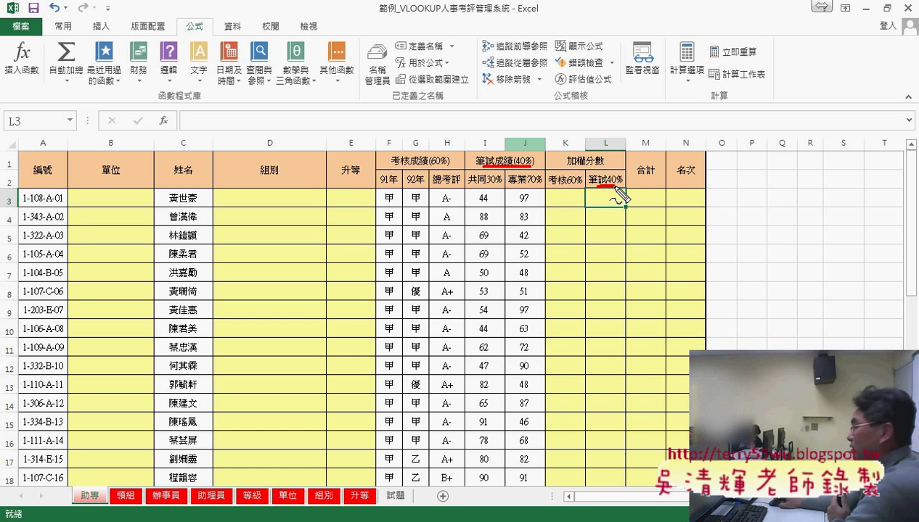
mouse_move(485, 201)
mouse_down()
mouse_move(502, 185)
mouse_move(533, 193)
mouse_move(542, 185)
mouse_up()
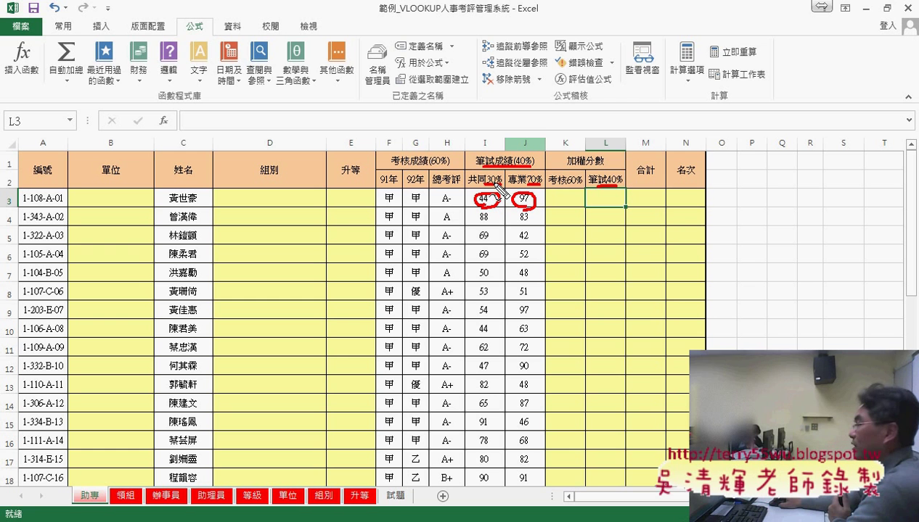
drag(496, 187, 499, 193)
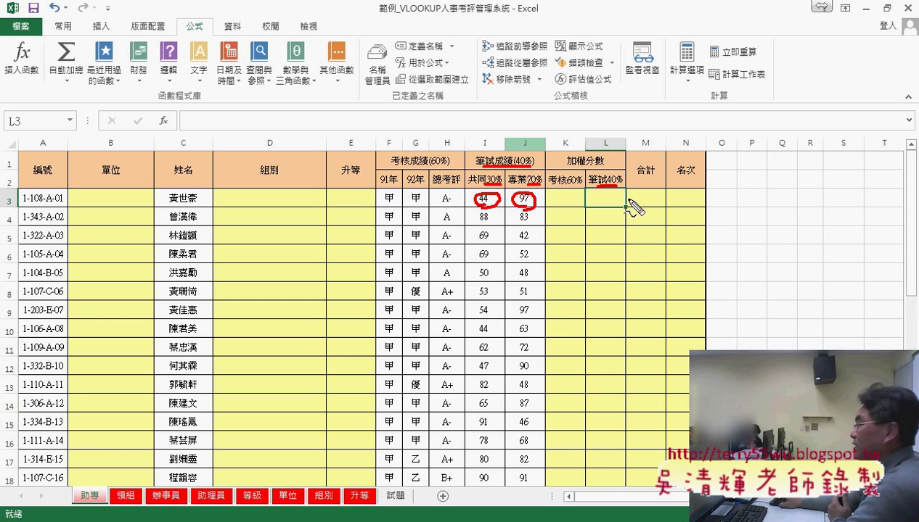
drag(655, 198, 651, 214)
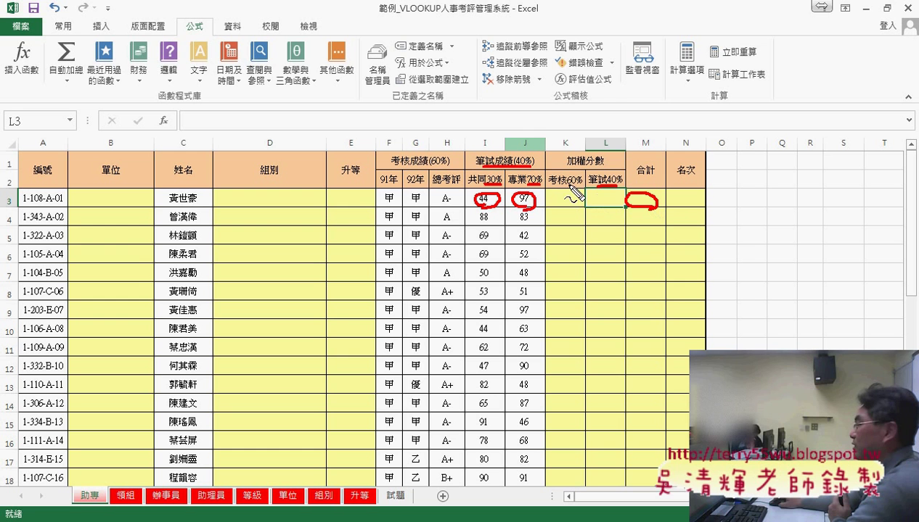
drag(566, 185, 581, 186)
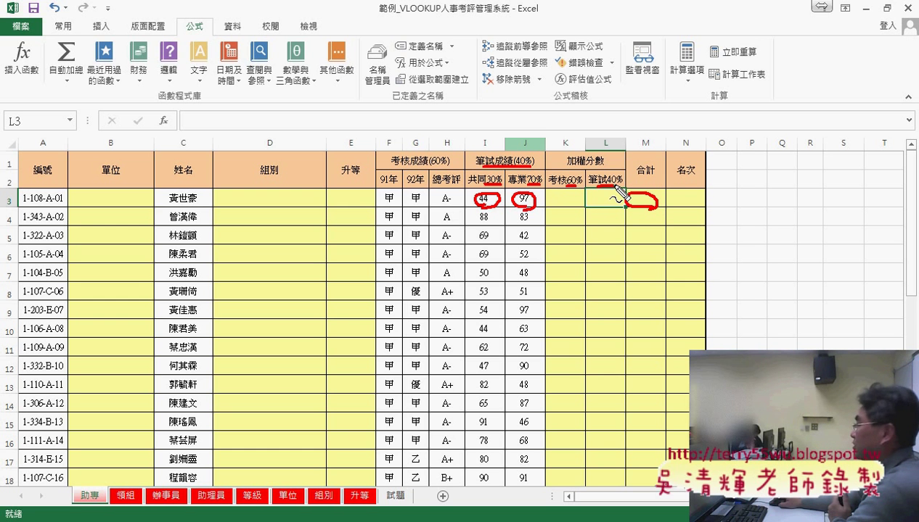
drag(578, 193, 563, 204)
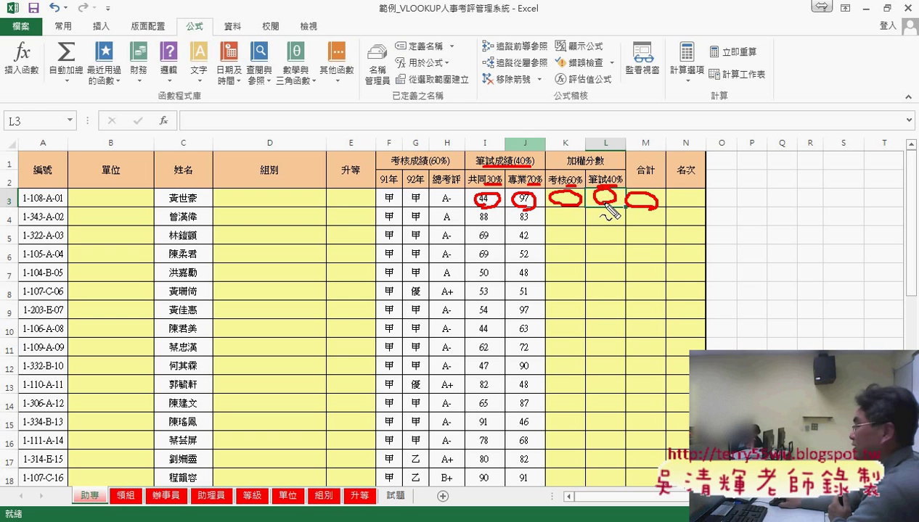
drag(609, 207, 612, 188)
mouse_move(700, 195)
mouse_down()
mouse_move(693, 207)
mouse_move(701, 219)
mouse_up()
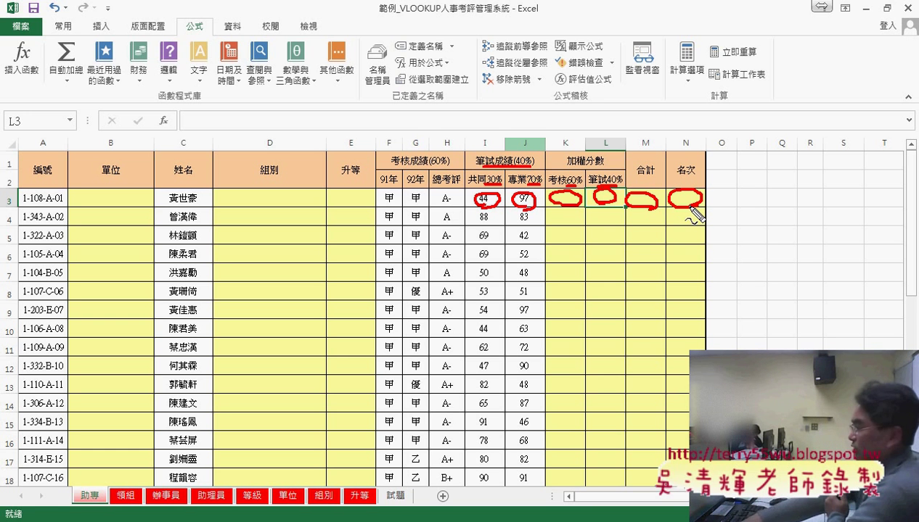
key(Escape)
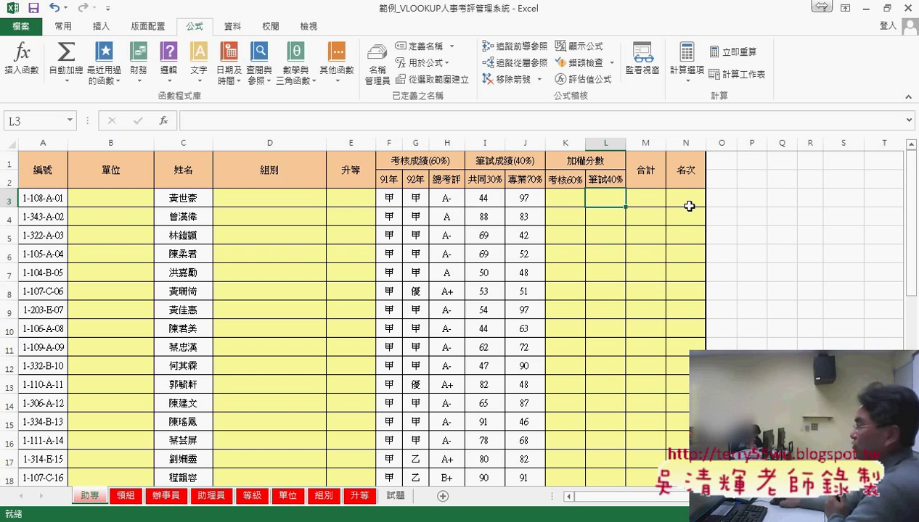
Step: Minimize both workbooks, inspect lookup ID 005 and the VLOOKUP formula in C2–C3 of 05檢視與參照函數練習, then switch to the browser
click(870, 12)
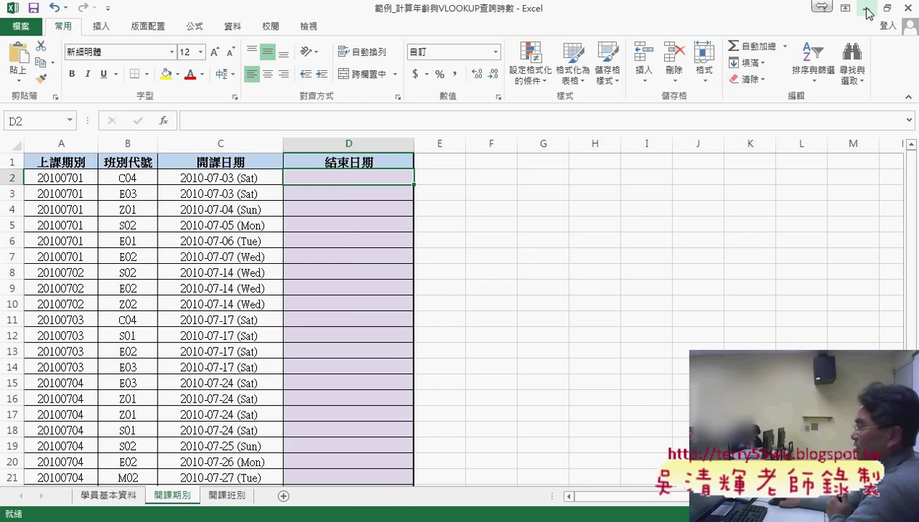
click(868, 11)
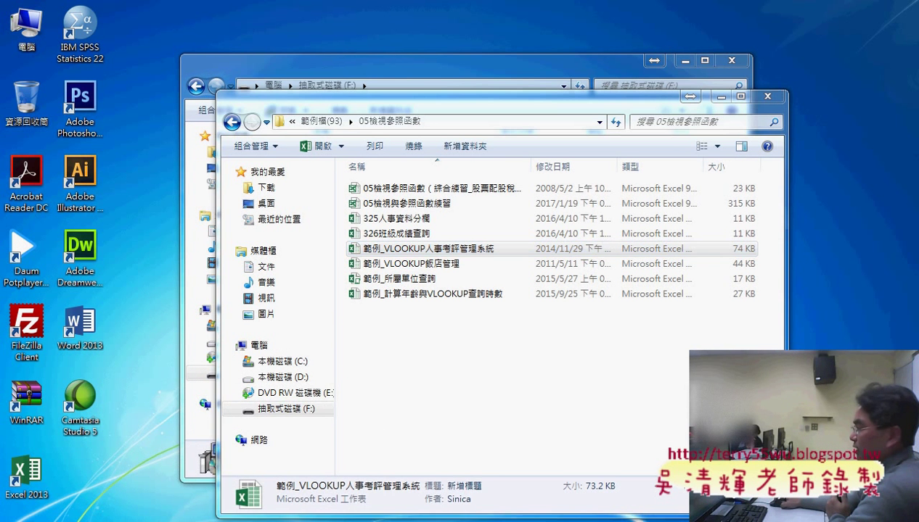
mouse_move(218, 519)
click(109, 465)
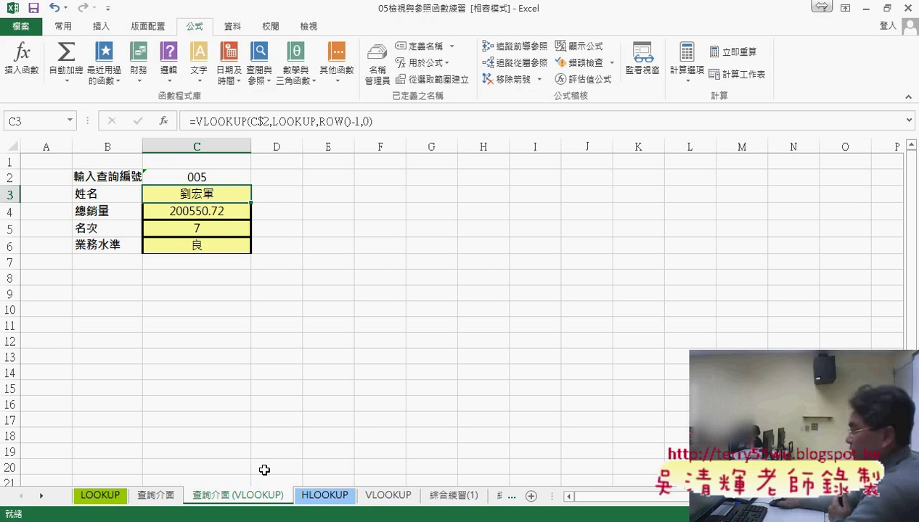
click(210, 176)
click(211, 194)
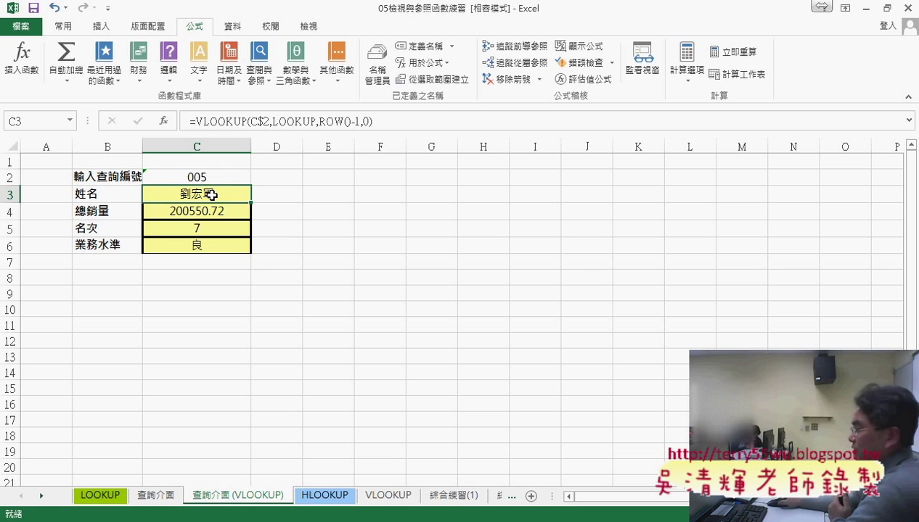
mouse_move(153, 521)
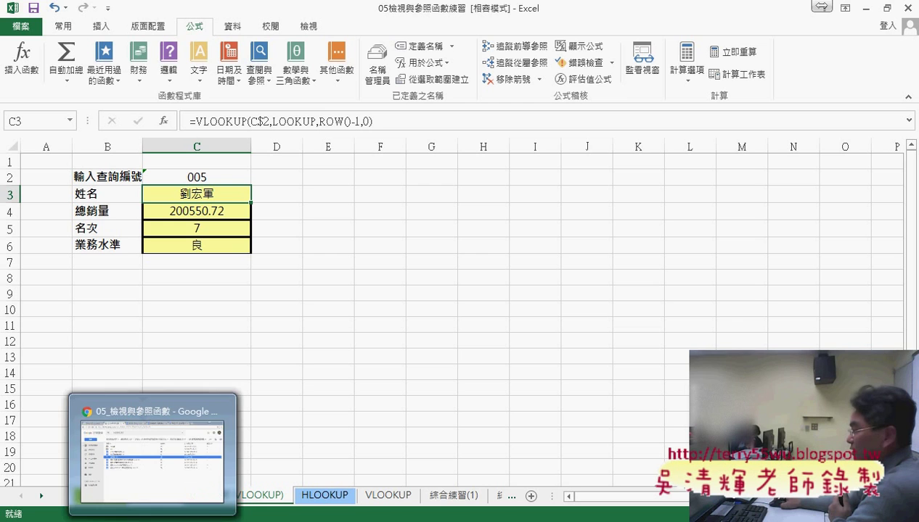
click(152, 457)
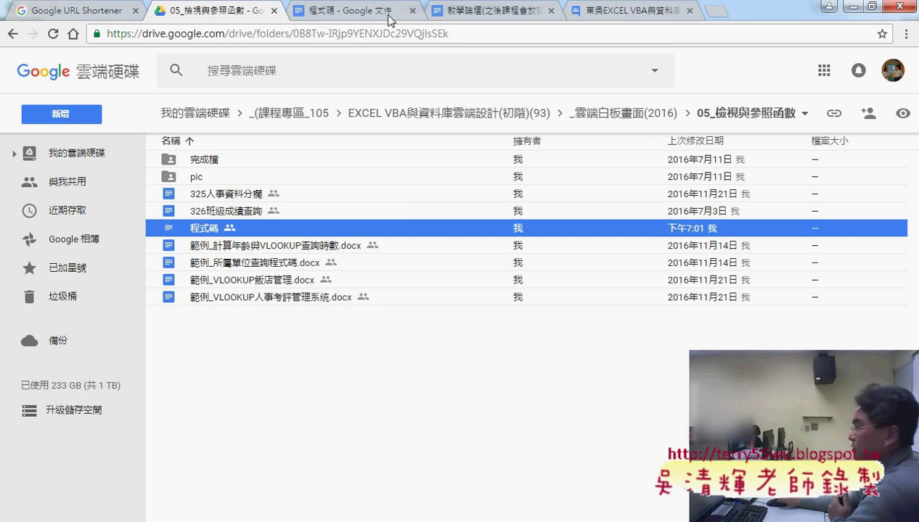
Step: Open the 程式碼 notes and highlight the VLOOKUP formula line
click(372, 13)
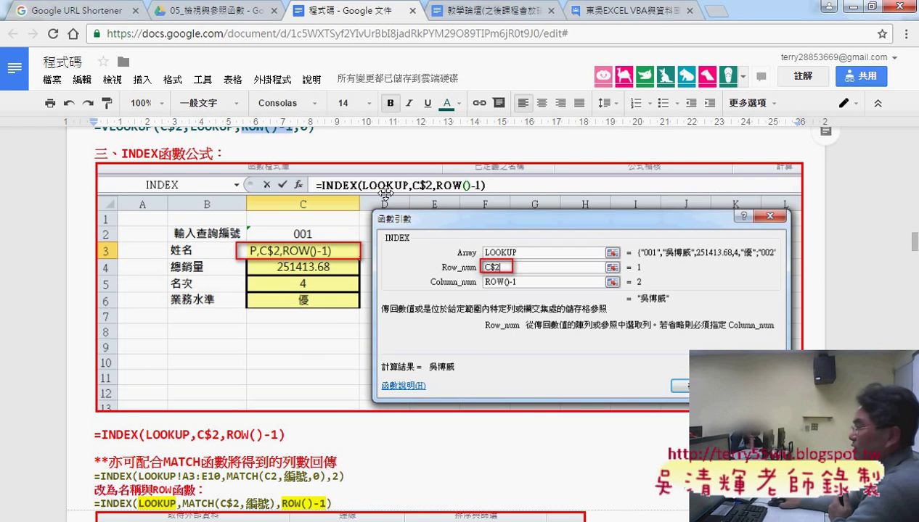
scroll(385, 194, up, 1)
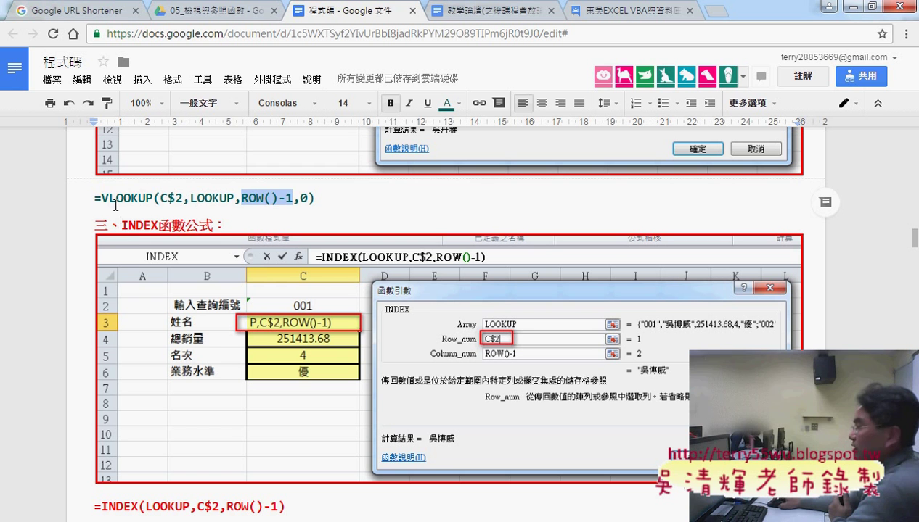
mouse_move(103, 200)
mouse_down()
mouse_move(132, 199)
mouse_move(122, 221)
mouse_up()
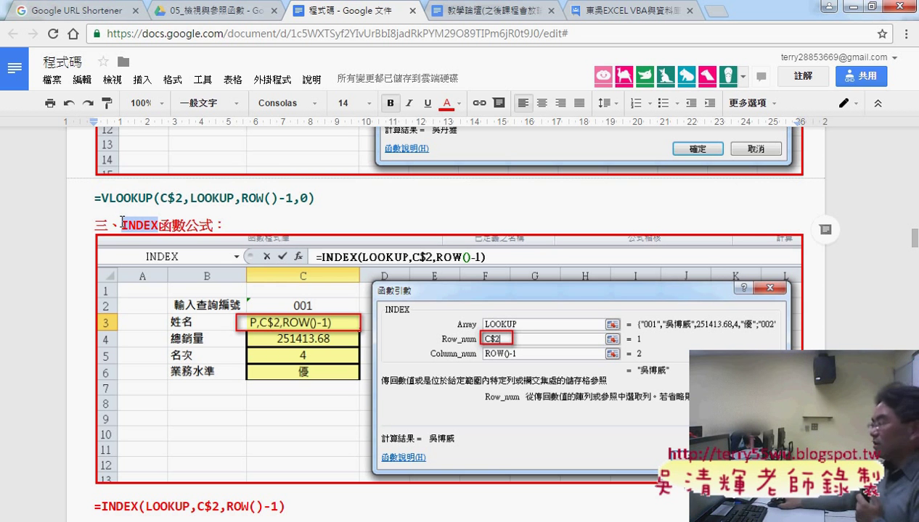
Step: Scroll down past the INDEX and OFFSET sections to highlight the INDIRECT heading, then bring the folder forward
scroll(122, 221, down, 5)
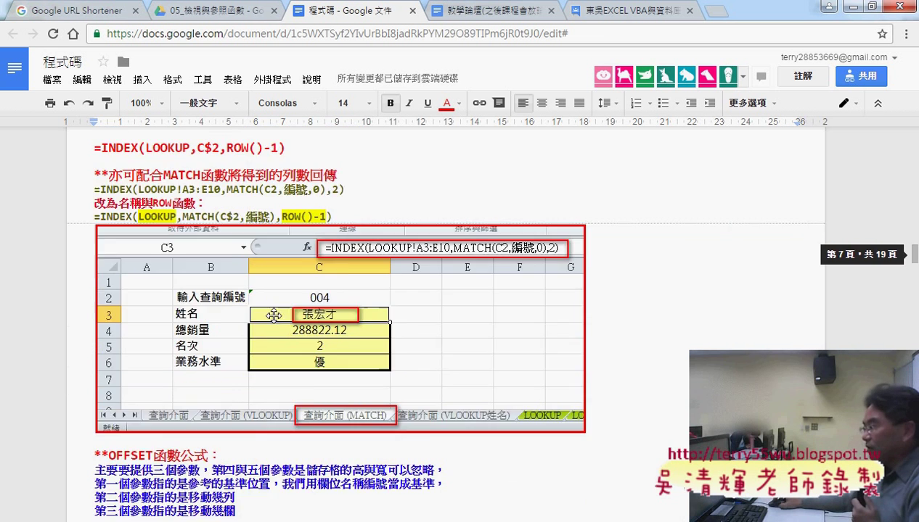
scroll(274, 315, down, 2)
drag(108, 312, 154, 312)
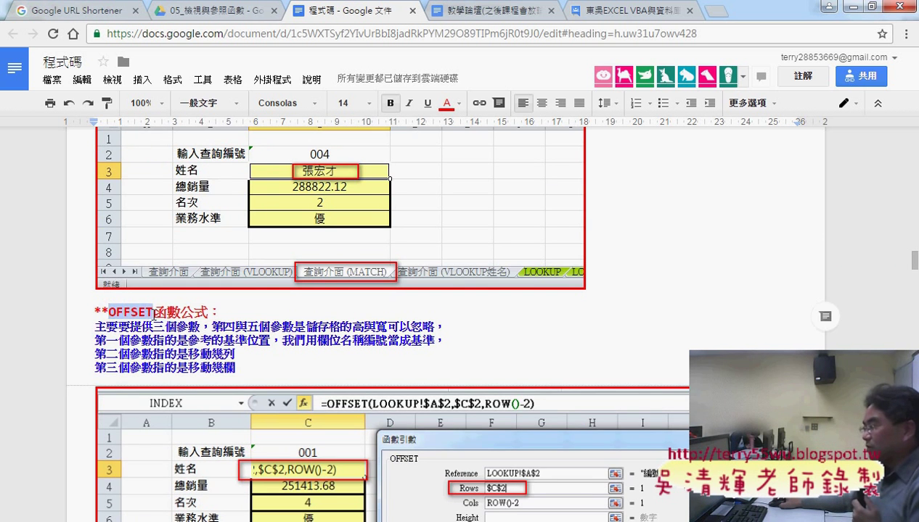
scroll(290, 319, down, 8)
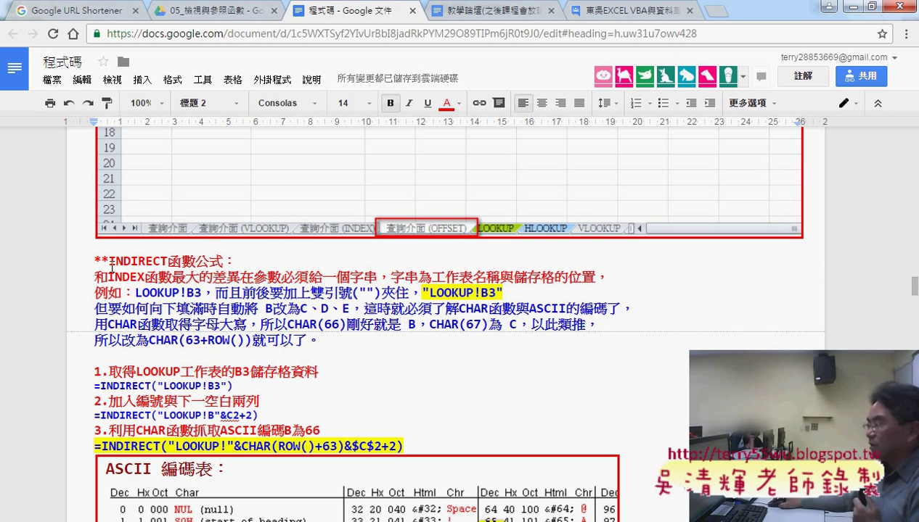
drag(109, 261, 166, 260)
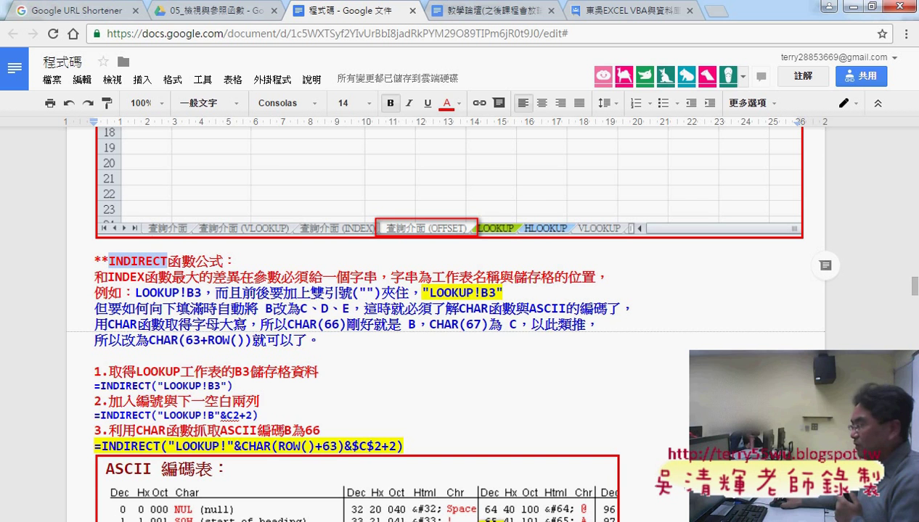
click(283, 463)
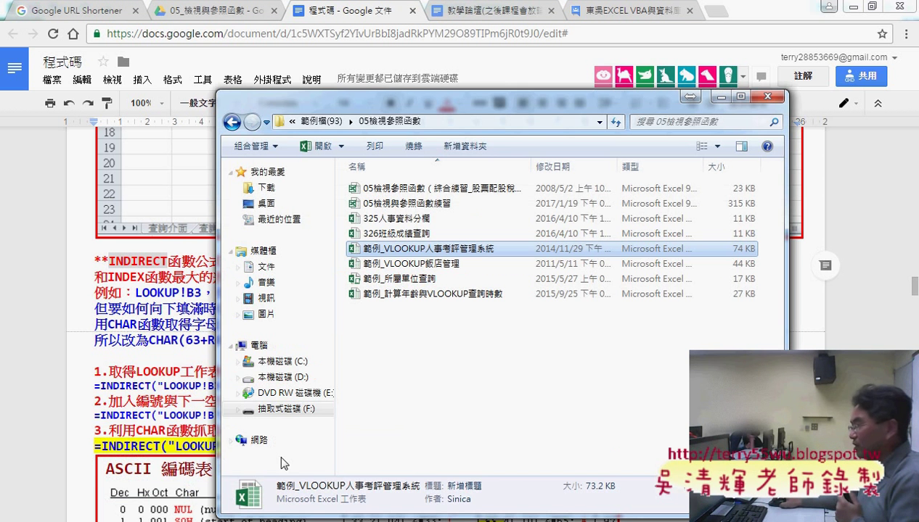
Step: Open the 325人事資料分欄 workbook, then bring the 05檢視參照函數 folder window back
click(426, 221)
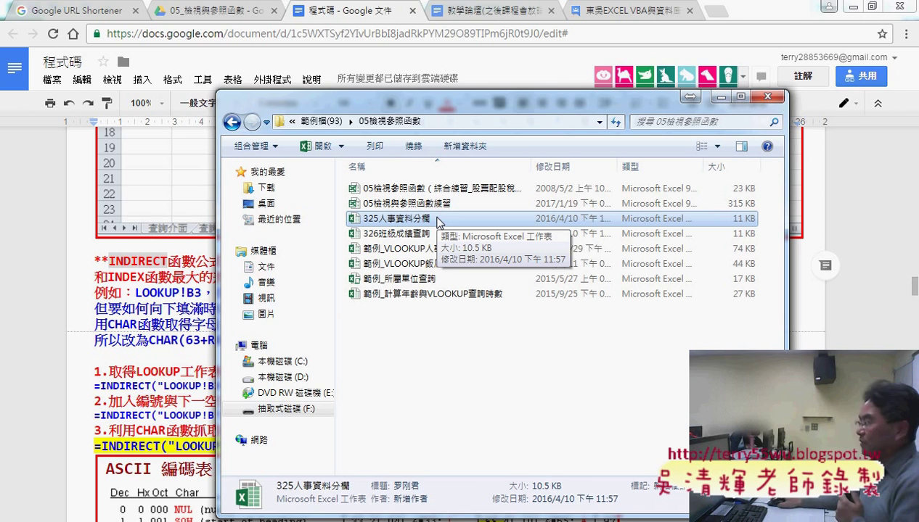
double_click(438, 221)
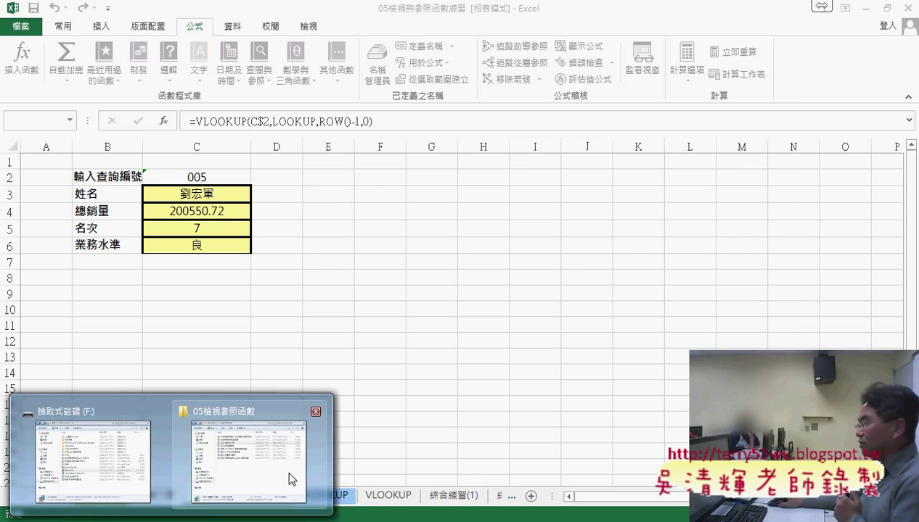
click(286, 468)
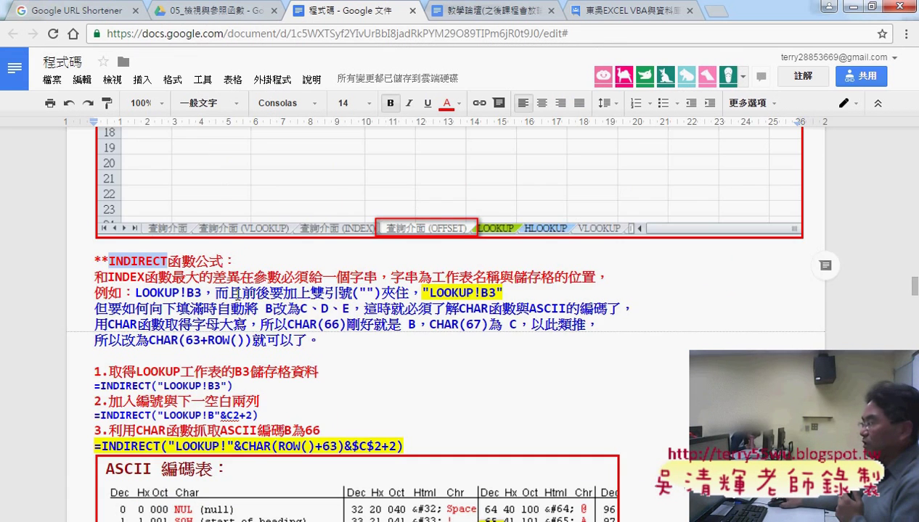
Step: Scroll back up the notes and highlight the 三、INDEX函數公式 heading
scroll(237, 295, up, 5)
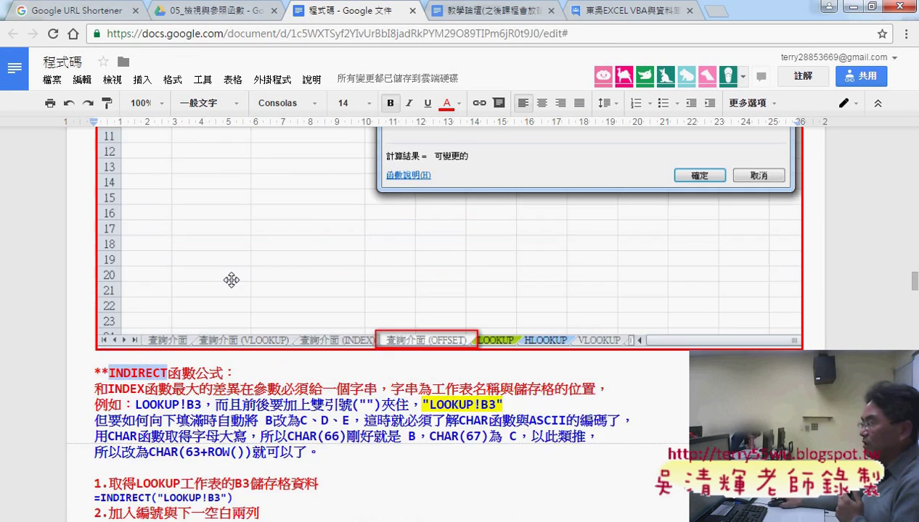
scroll(232, 283, up, 5)
scroll(230, 280, up, 5)
scroll(231, 279, up, 5)
scroll(231, 280, up, 3)
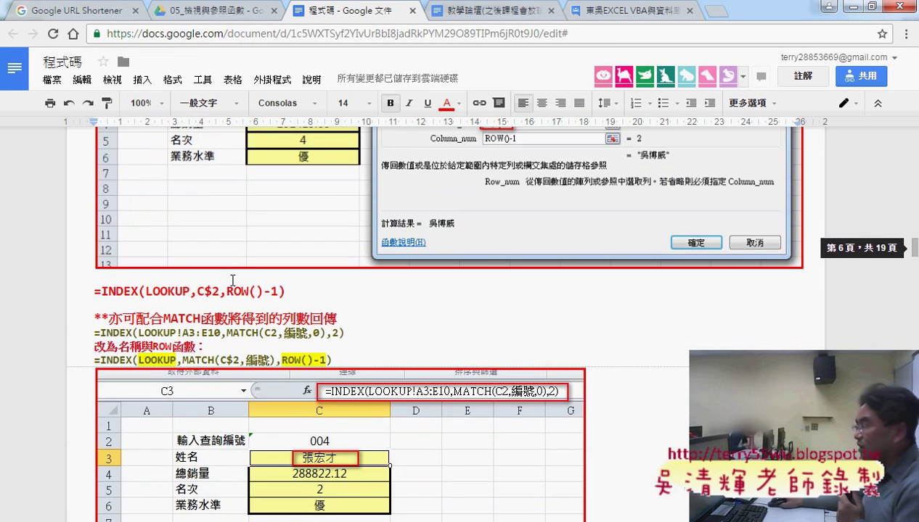
scroll(149, 293, up, 5)
scroll(148, 295, up, 5)
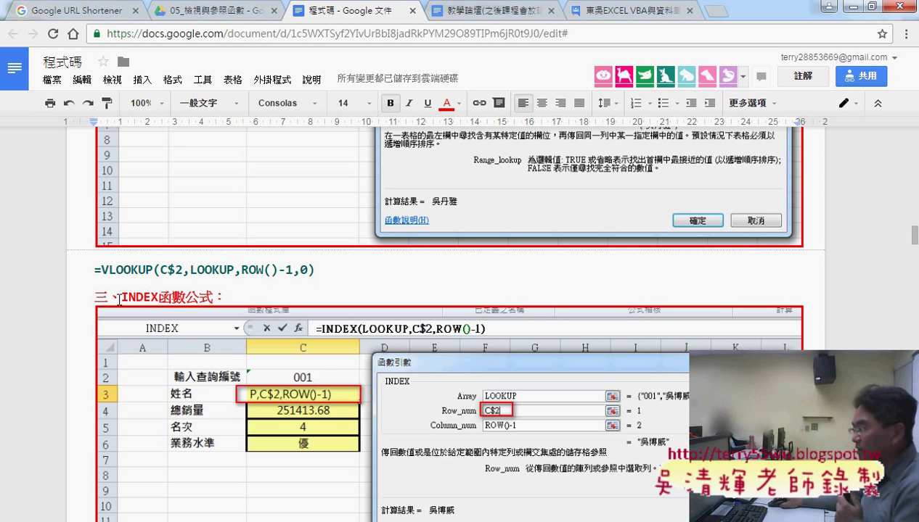
drag(121, 298, 212, 303)
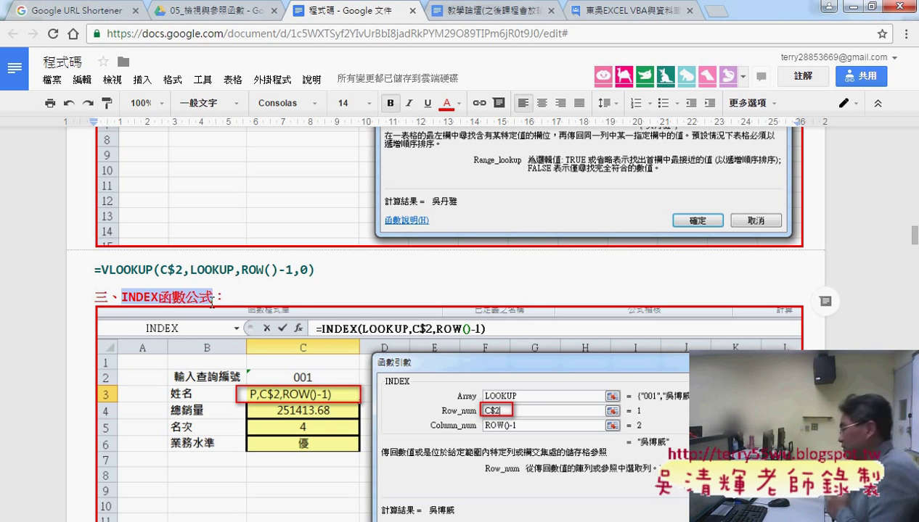